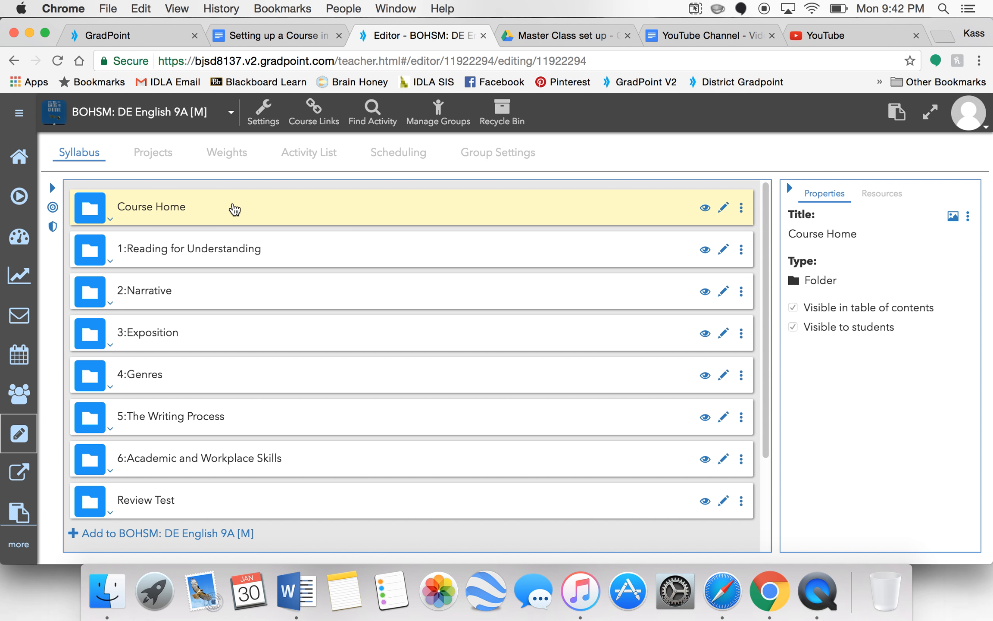
Move Teacher Resources out of the Course Home folder to the syllabus's main level and delete the Course Home folder.
click(111, 219)
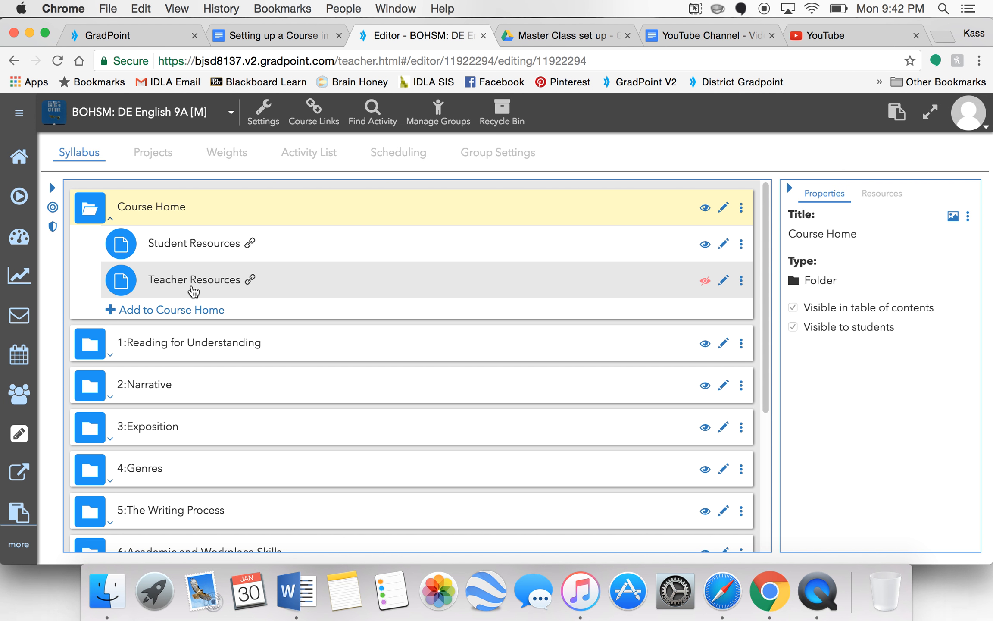
mouse_move(193, 292)
mouse_down()
mouse_move(188, 349)
mouse_move(187, 291)
mouse_move(185, 304)
mouse_up()
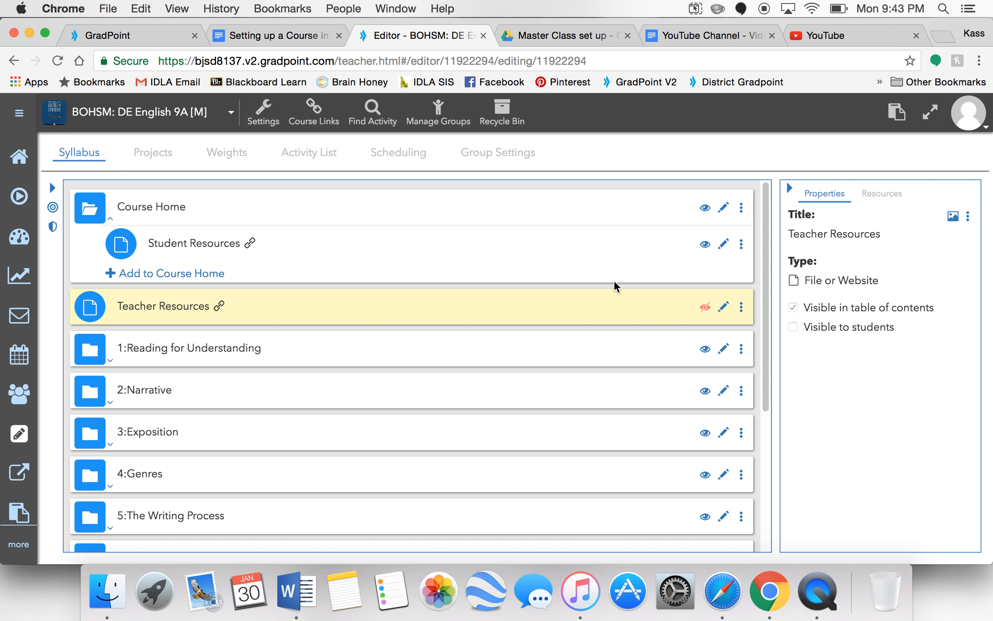
click(743, 208)
click(701, 357)
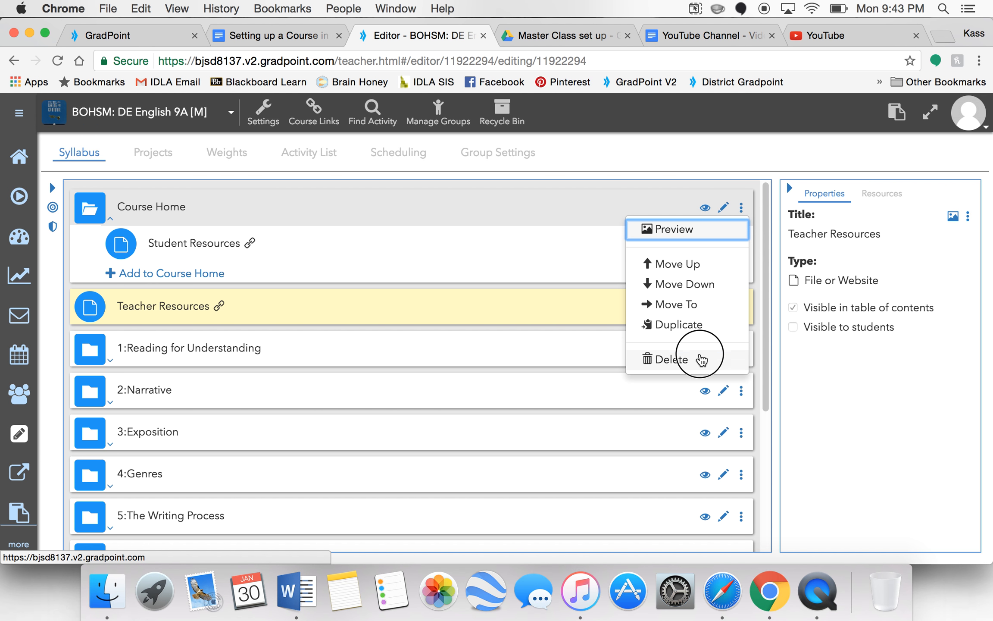
click(694, 249)
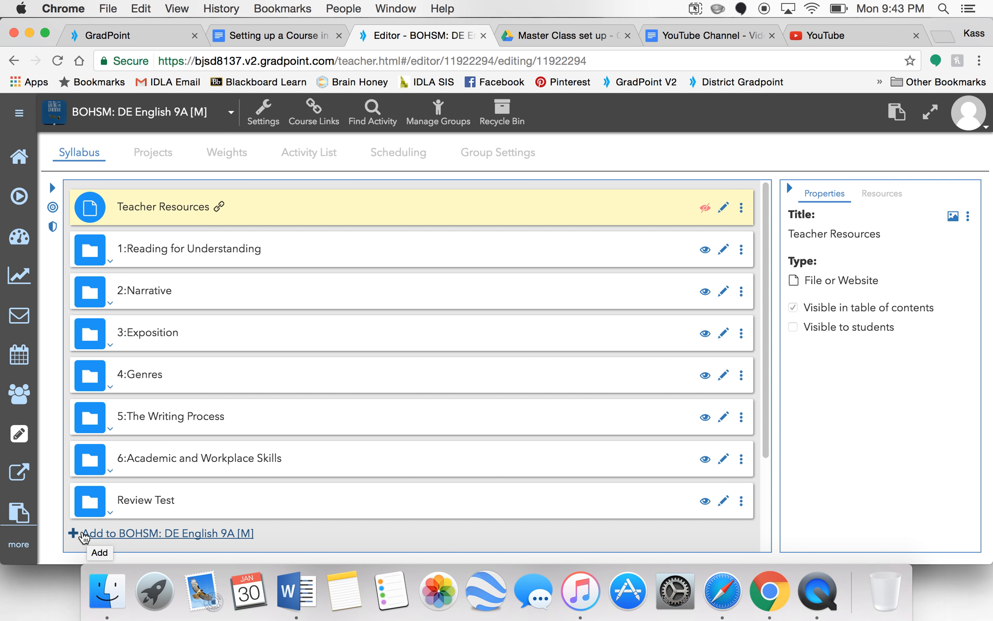
Add a folder titled "Welcome to English 9A" to the course syllabus.
click(107, 537)
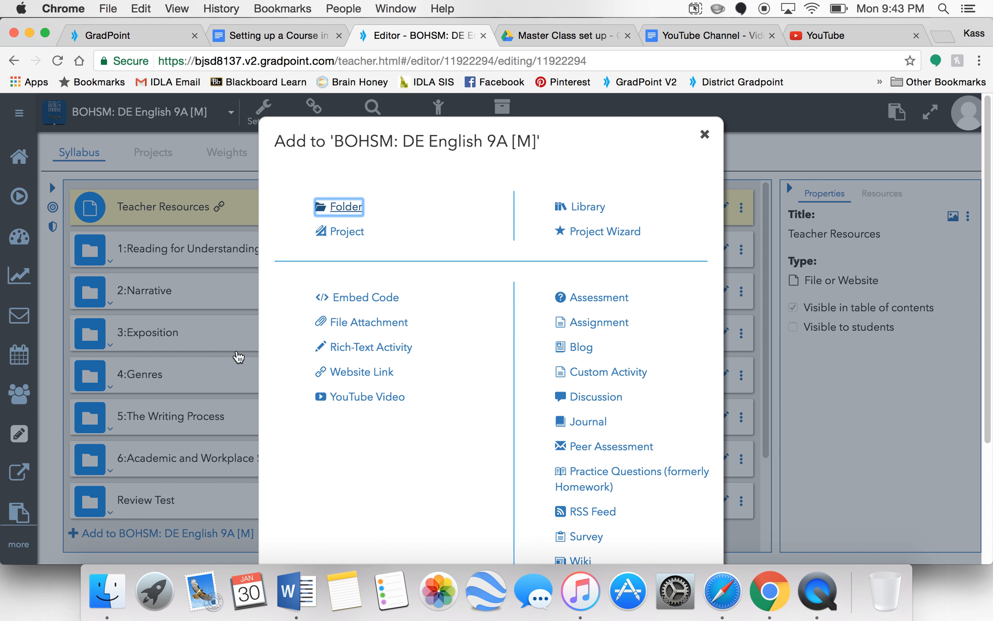
click(341, 207)
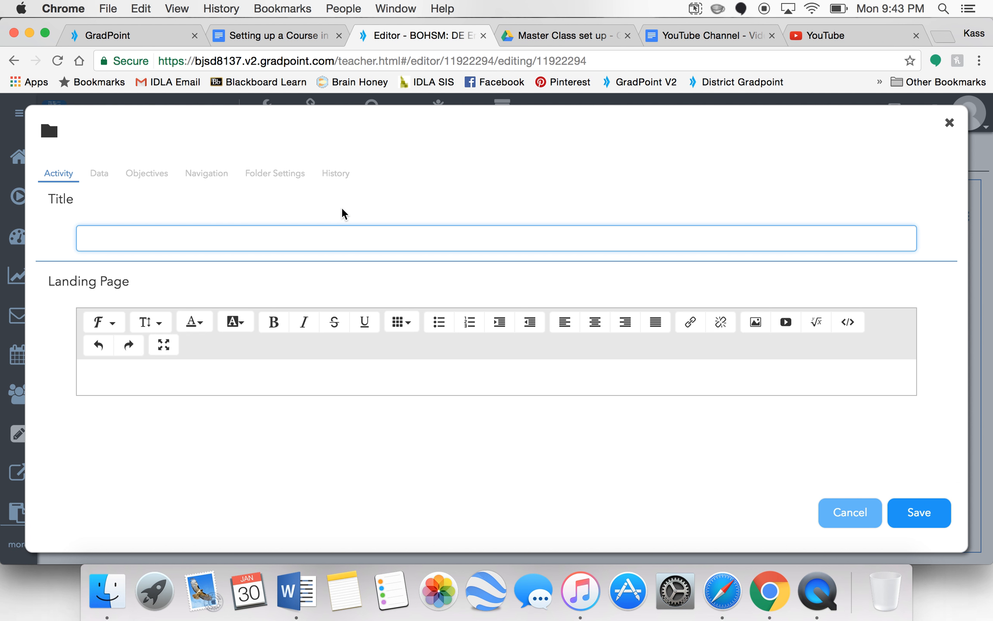
text(Welcome to Engli)
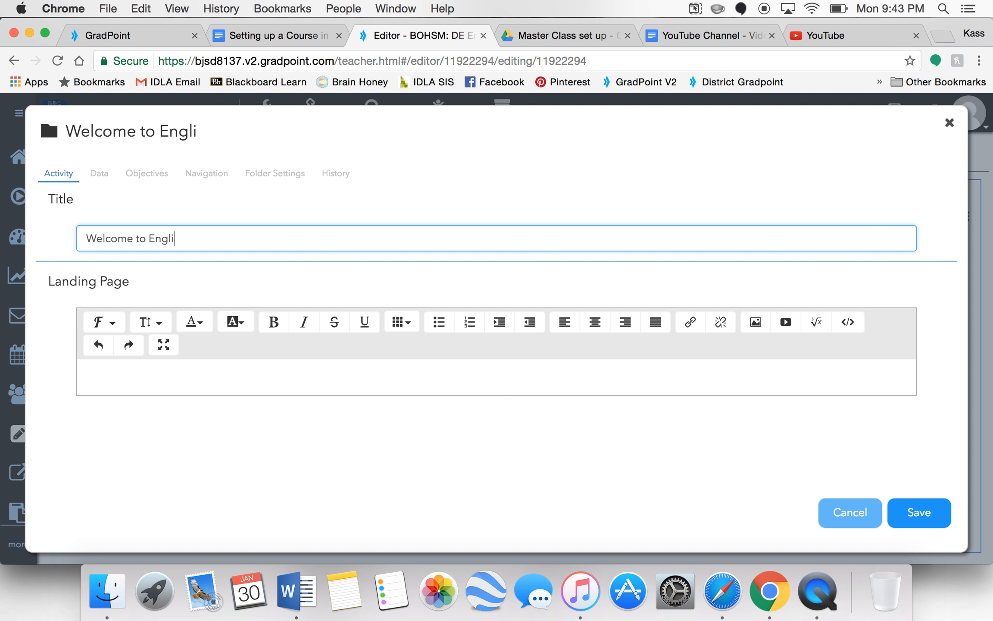
text(sh 9A)
click(936, 513)
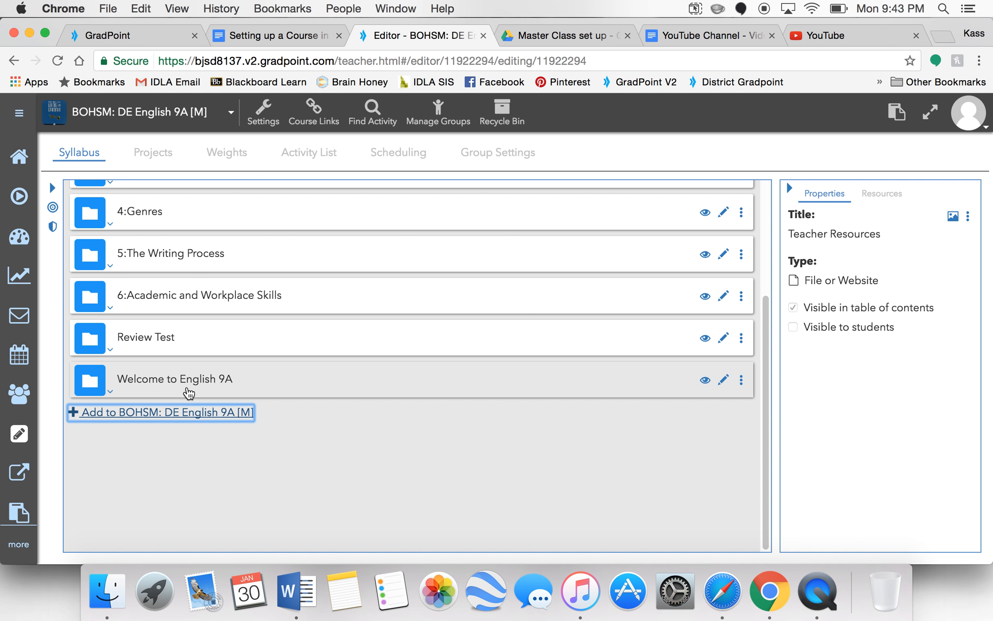
Move the Welcome to English 9A folder to the first position in the syllabus and expand it.
click(158, 392)
drag(159, 392, 159, 201)
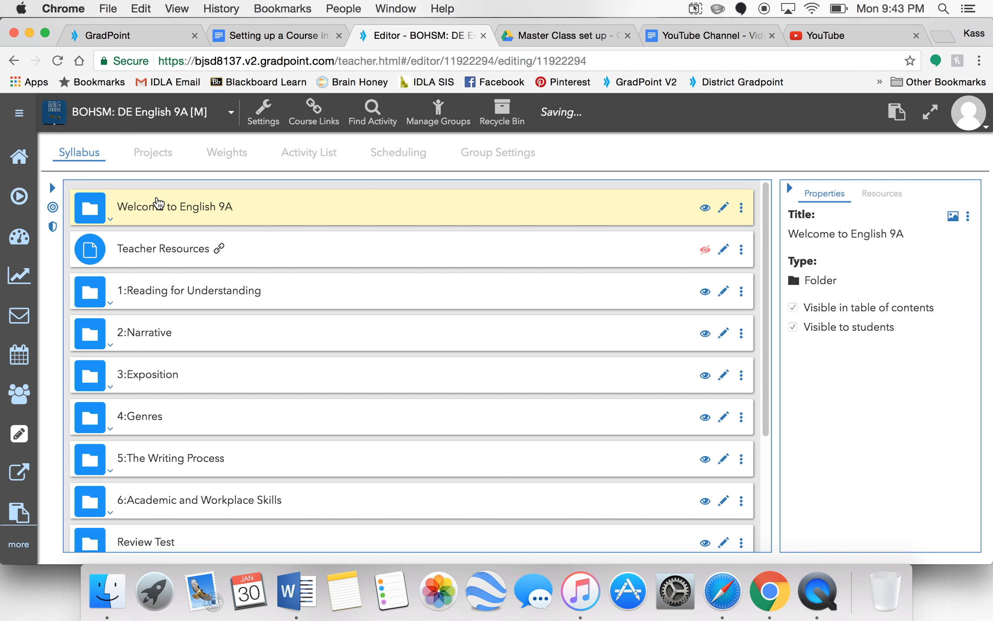
click(112, 221)
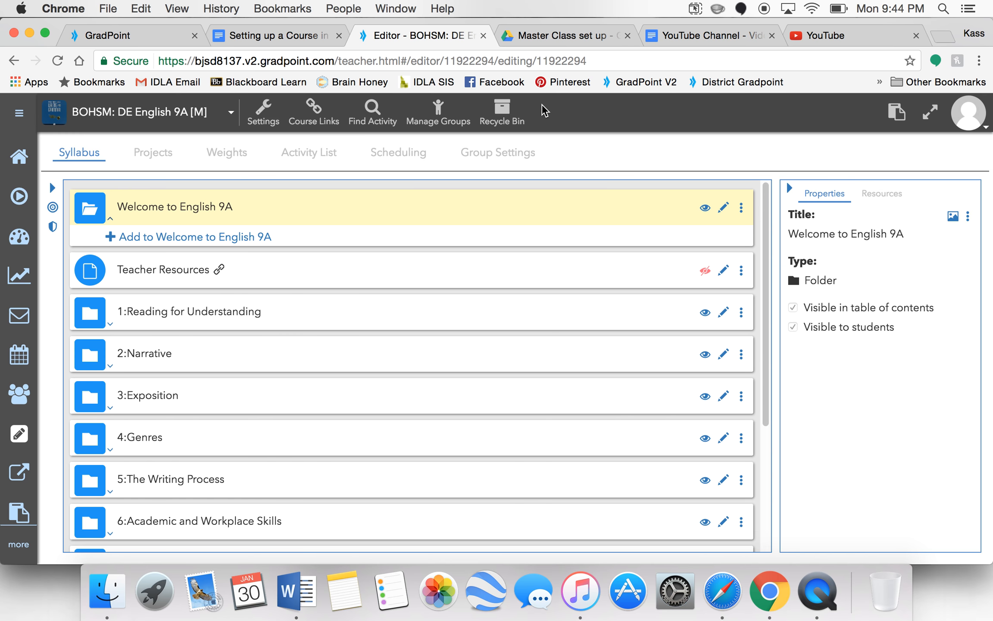
Switch to Google Drive, open *MASTER* Course Set-up Check List from the Course Set Up folder, and examine the Syllabus/Pacing column.
click(551, 32)
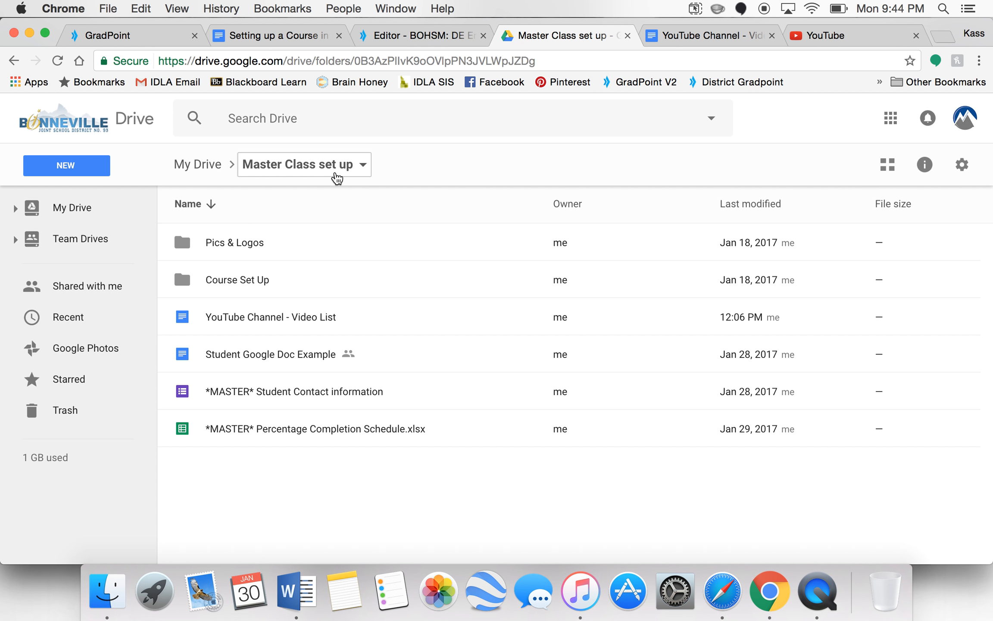
double_click(251, 284)
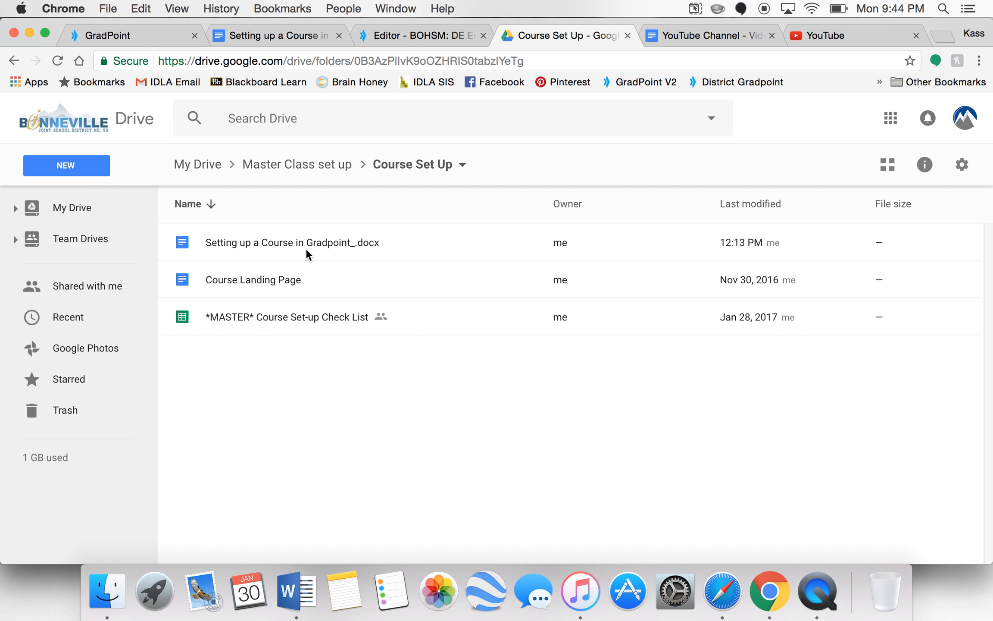
double_click(340, 319)
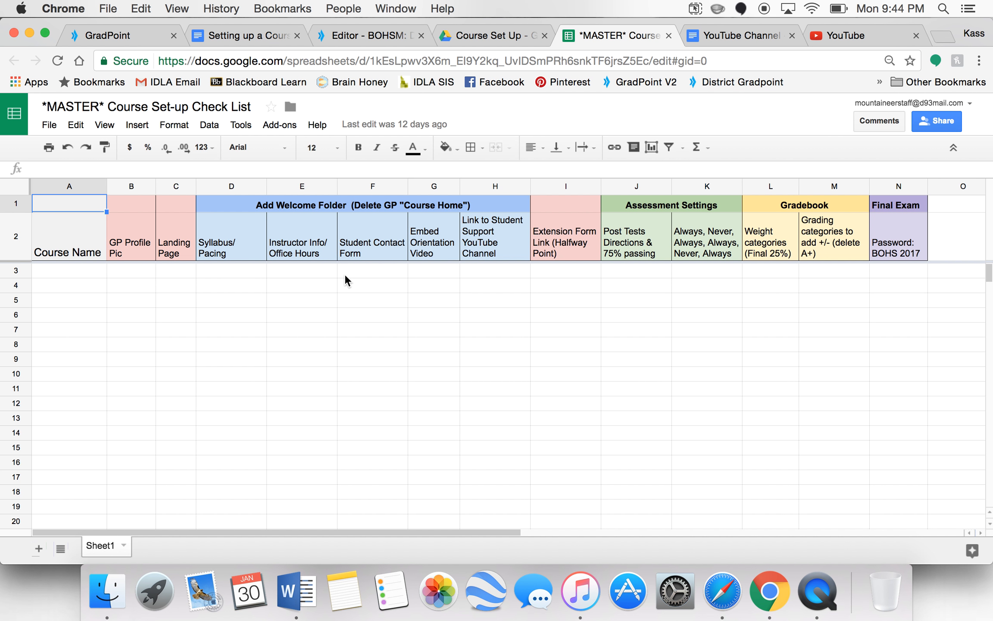
click(250, 267)
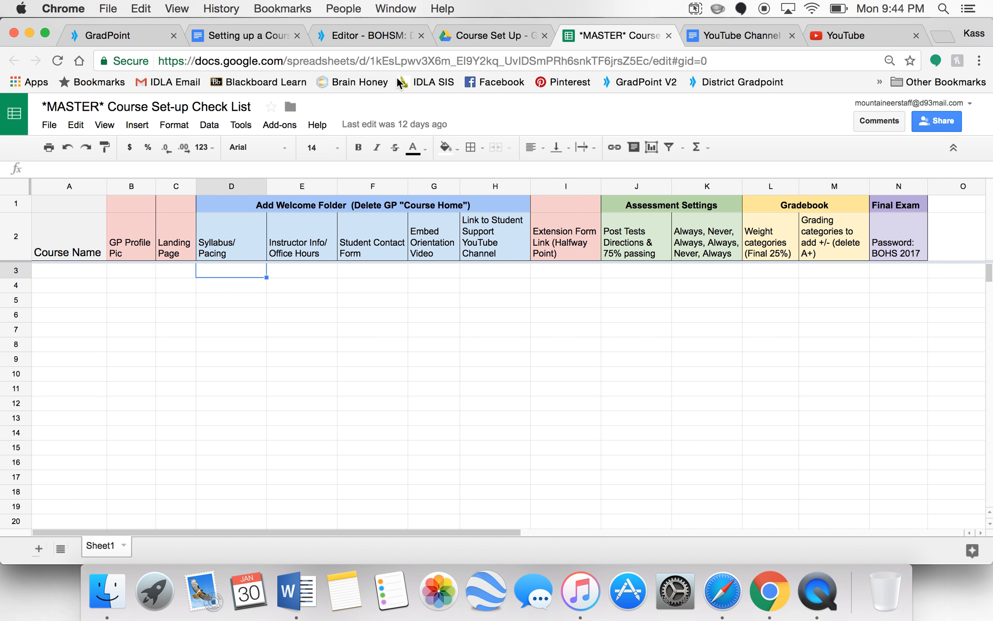
Return to the GradPoint editor and add a rich-text activity titled "Course Pacing Guide" with content "add" to the Welcome to English 9A folder.
click(510, 35)
click(335, 36)
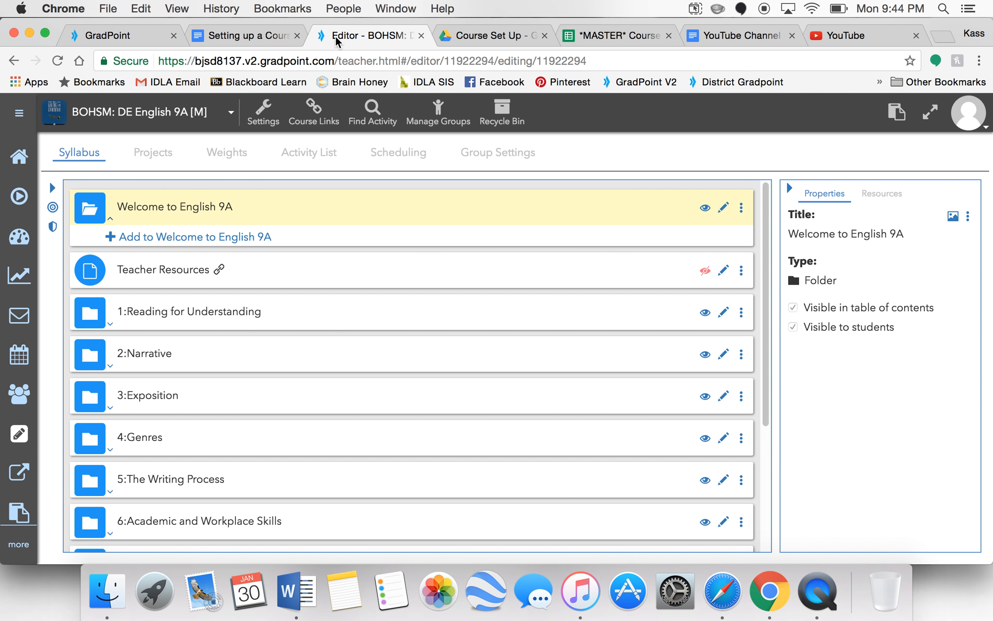
click(218, 242)
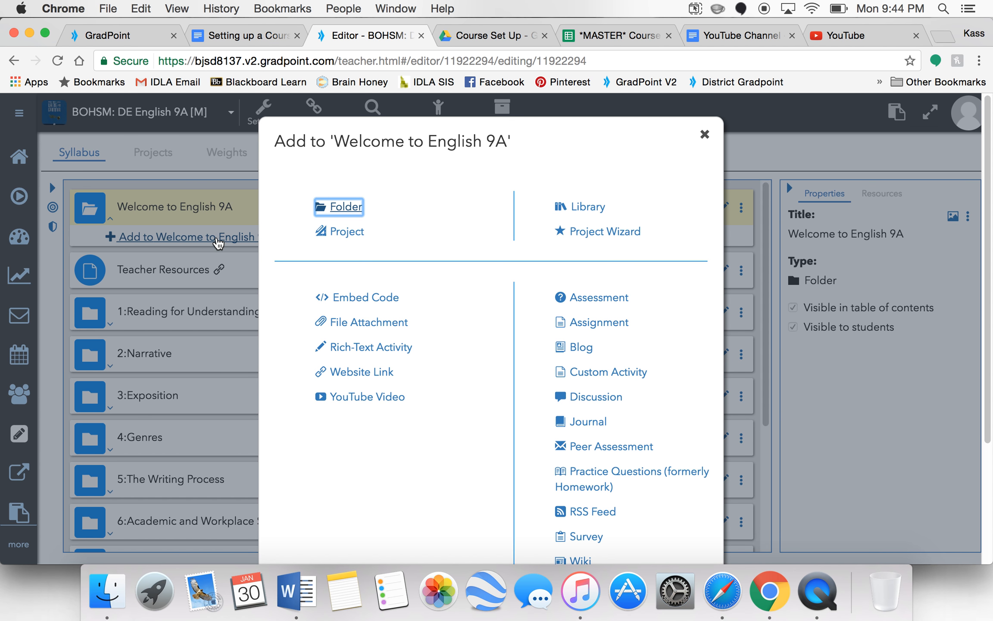
click(377, 348)
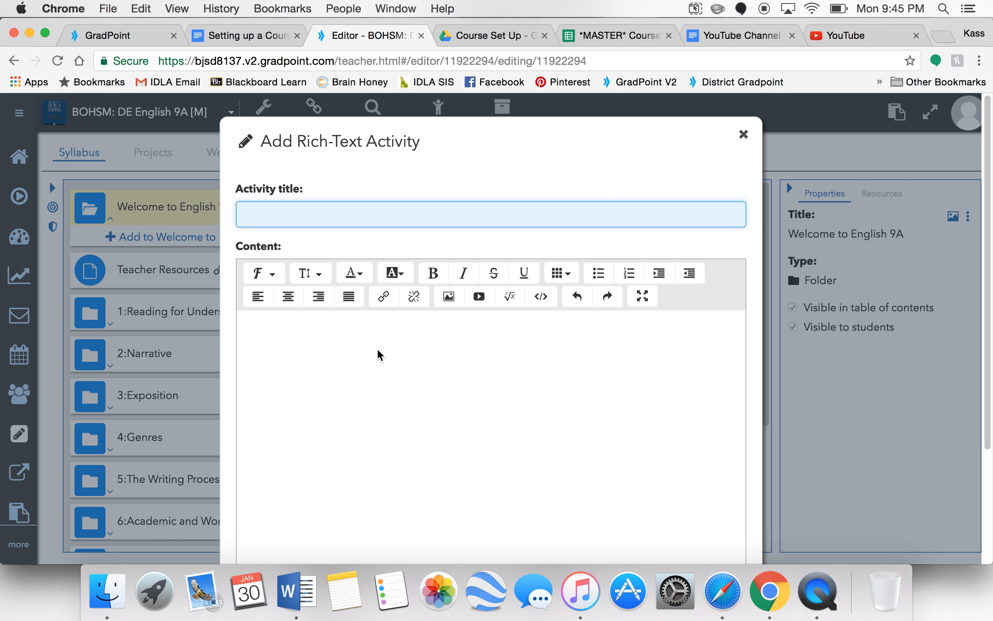
text(Course )
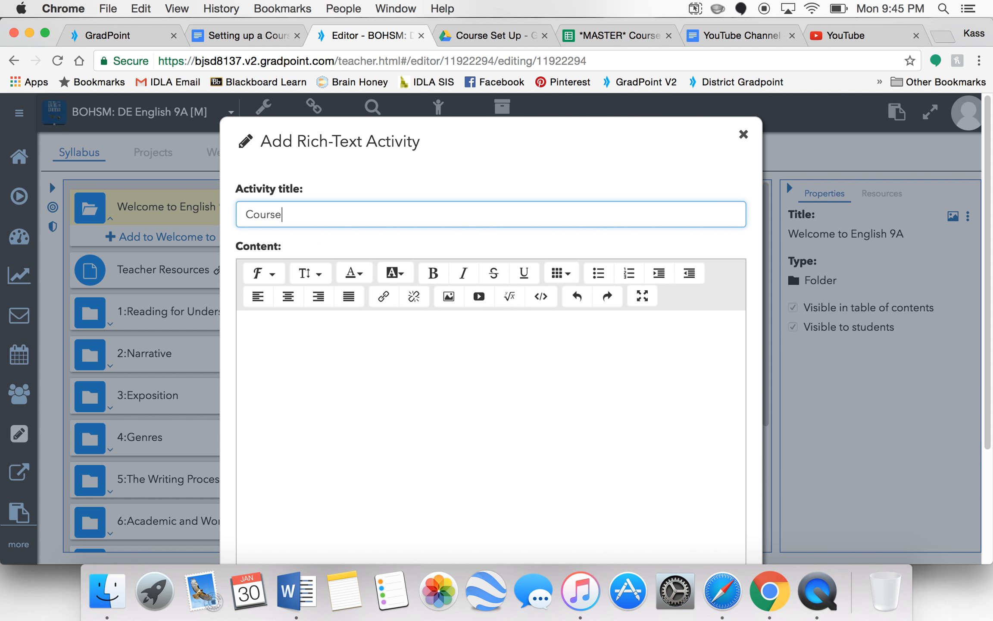
text(Pacing Guide)
click(501, 471)
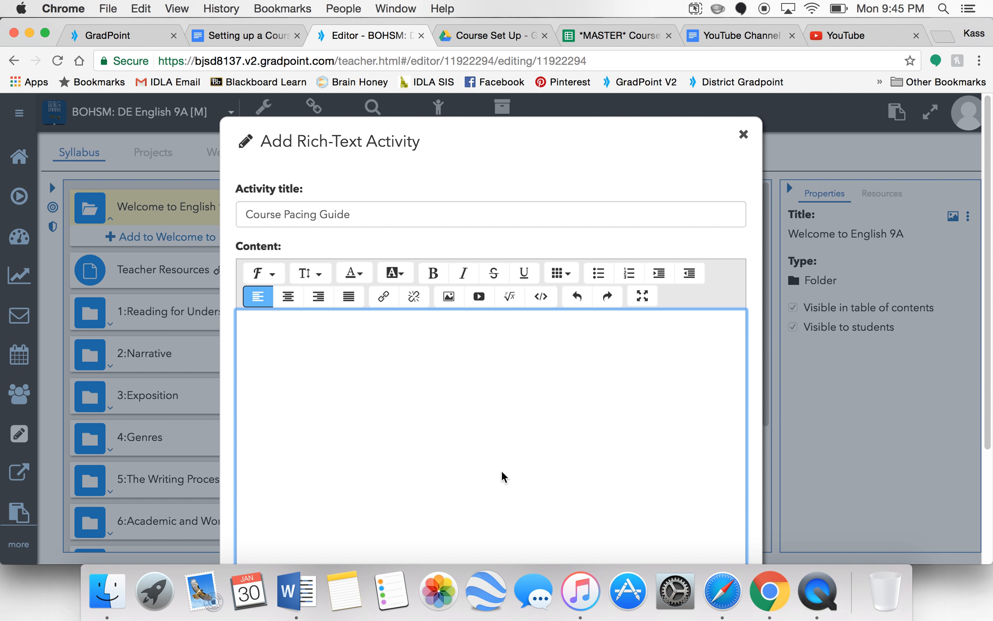
text(add)
scroll(541, 447, down, 3)
scroll(541, 447, down, 2)
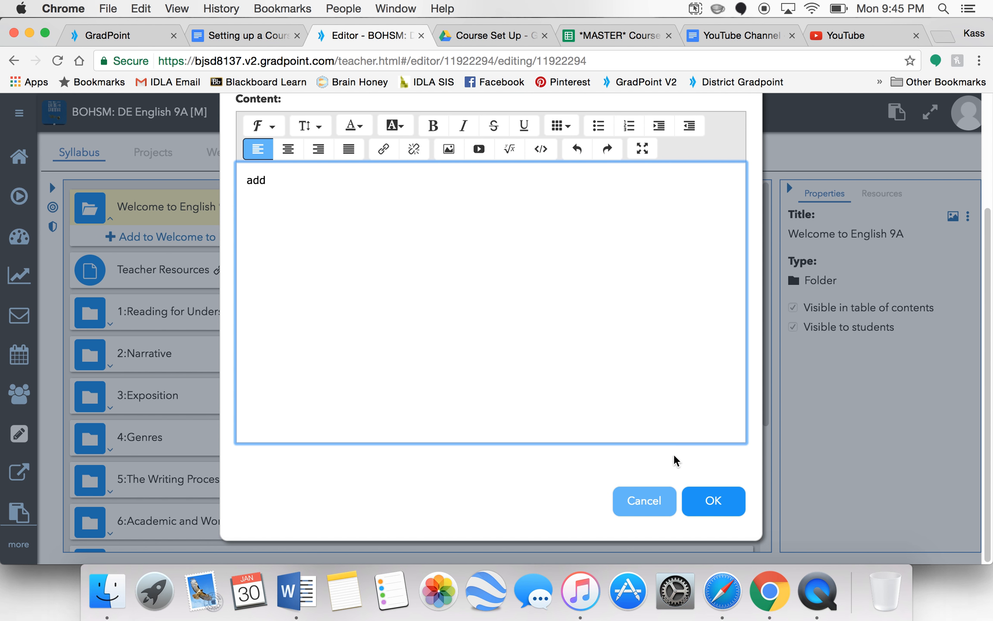
click(724, 510)
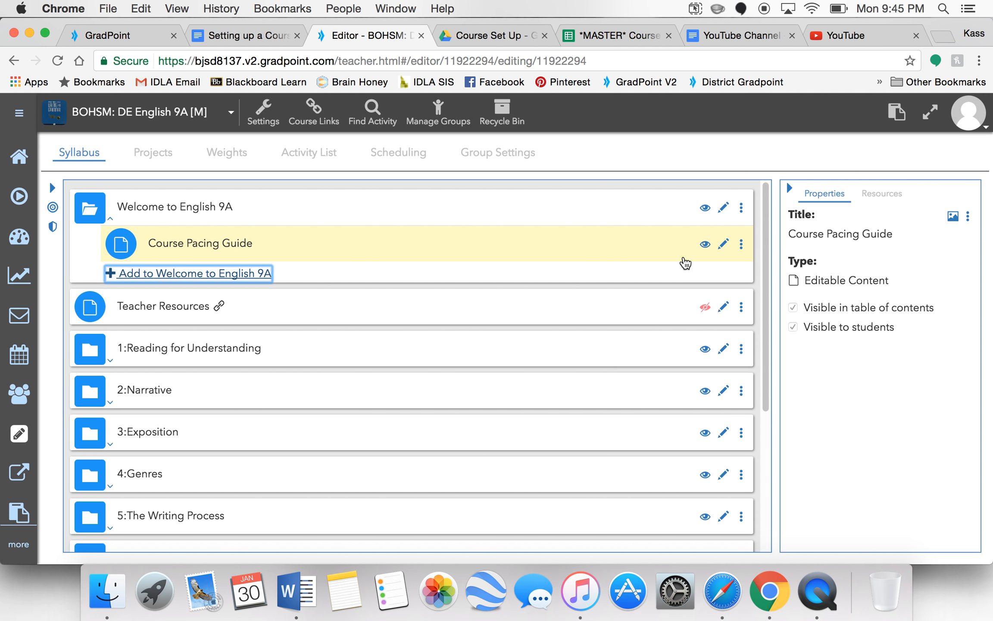
Add a rich-text activity titled "Instructor Information" with content "add" to the Welcome to English 9A folder.
click(258, 276)
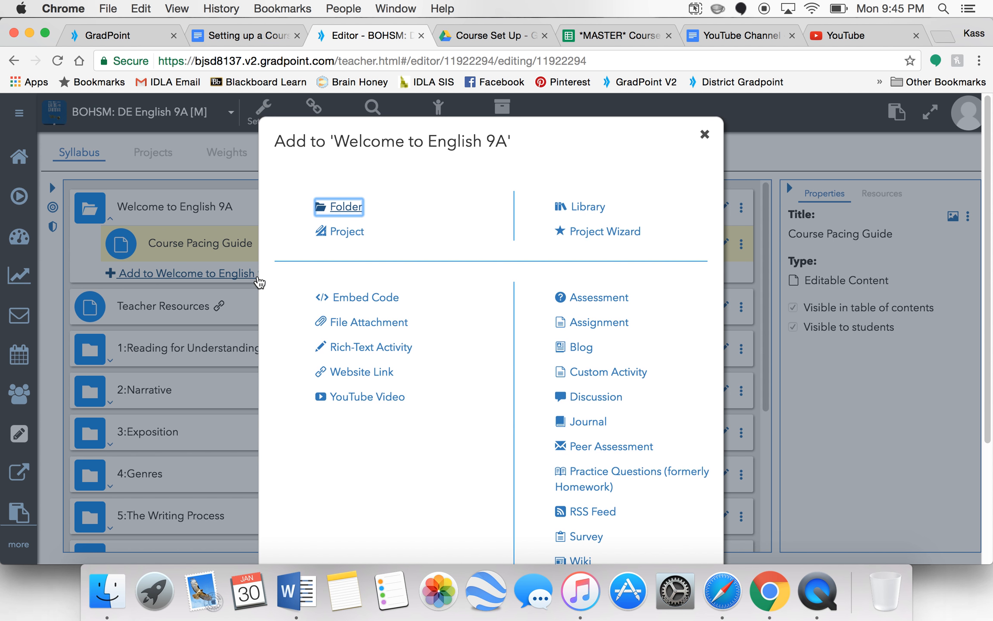
click(365, 348)
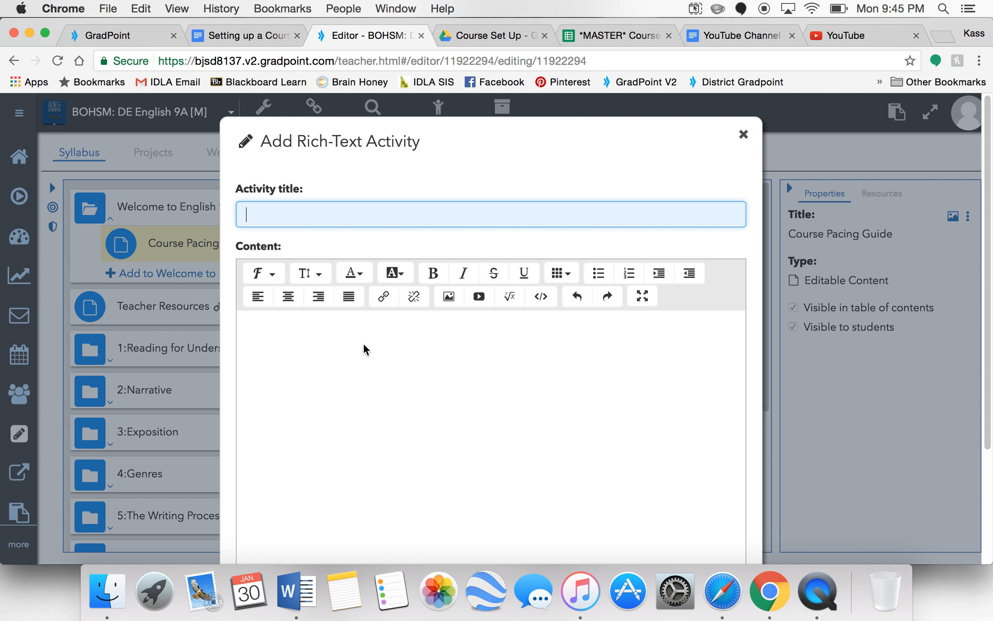
text(Ins)
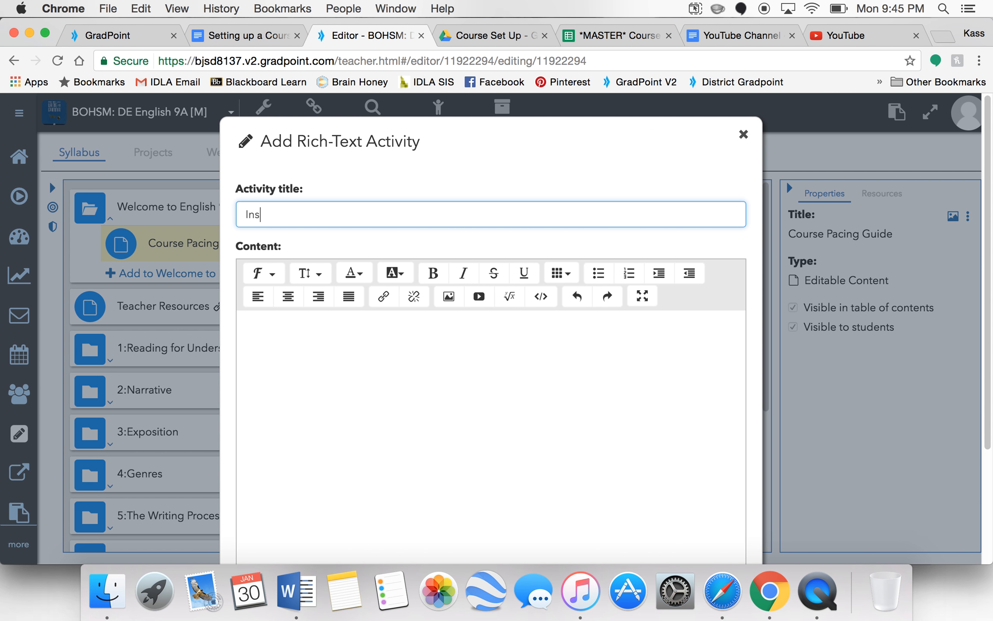
text(tructor Information)
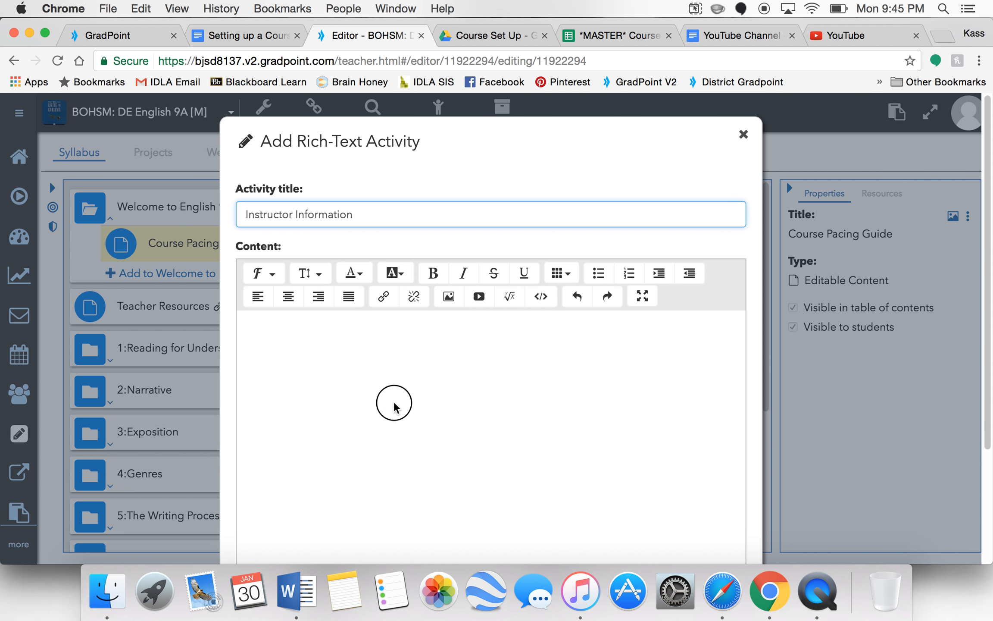
click(392, 403)
text(add)
scroll(436, 398, down, 3)
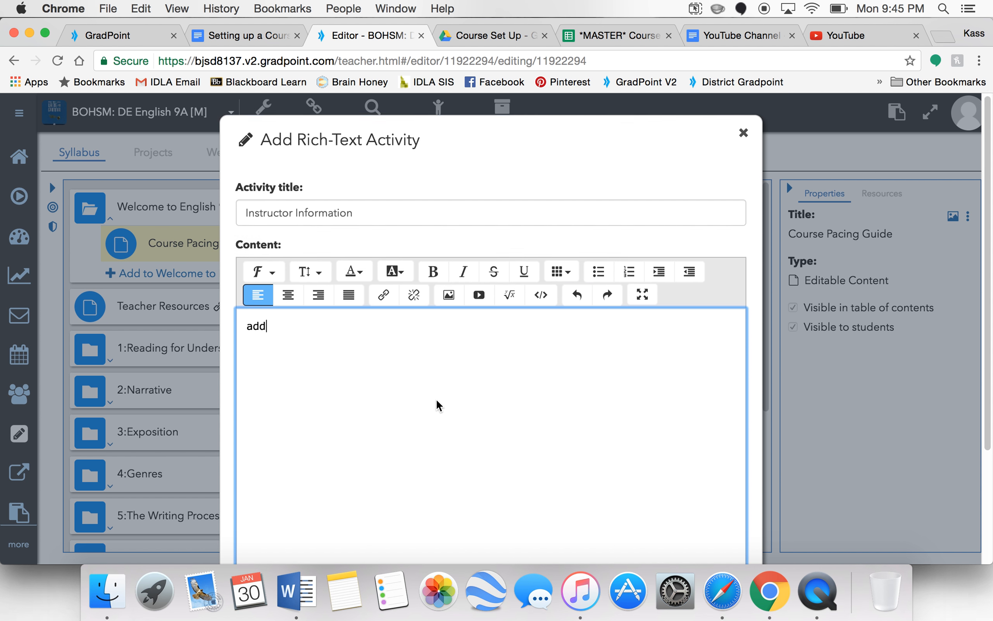
scroll(437, 399, down, 1)
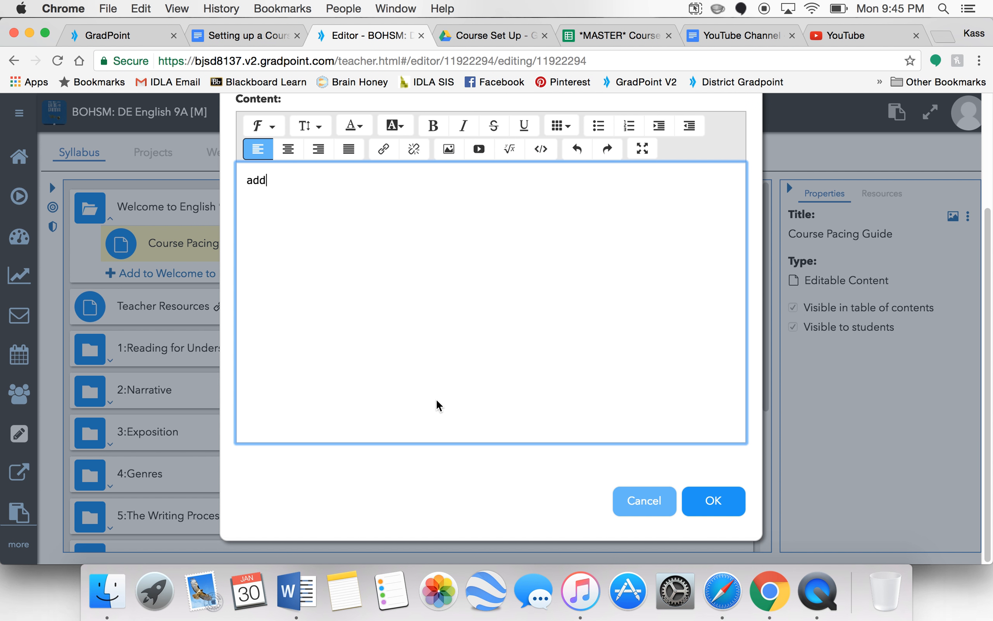
click(715, 500)
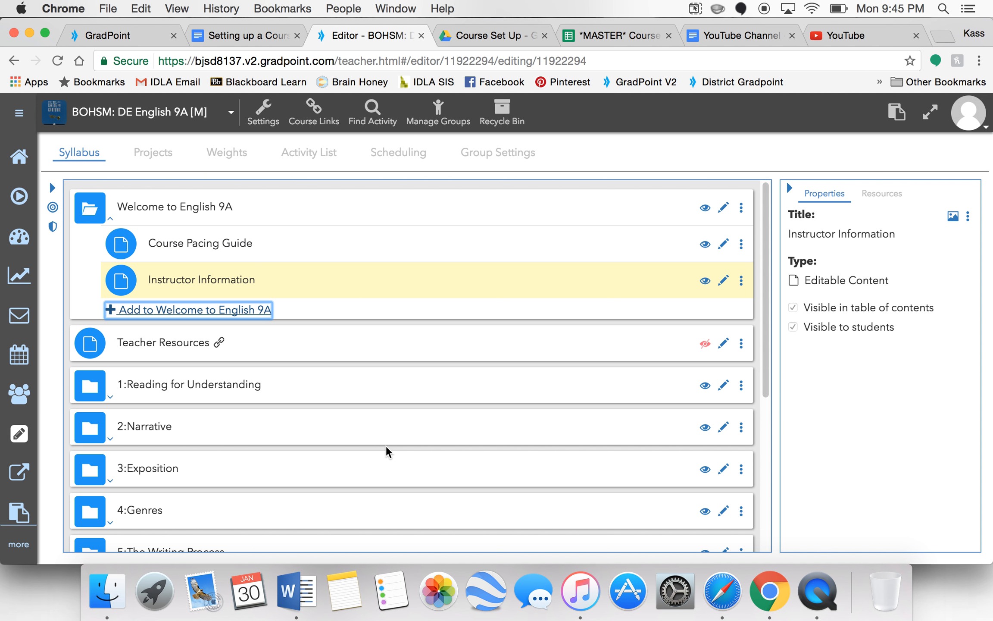
Check the Instructor Info/Office Hours and Student Contact Form columns in the Google Sheets course set-up check list.
click(609, 39)
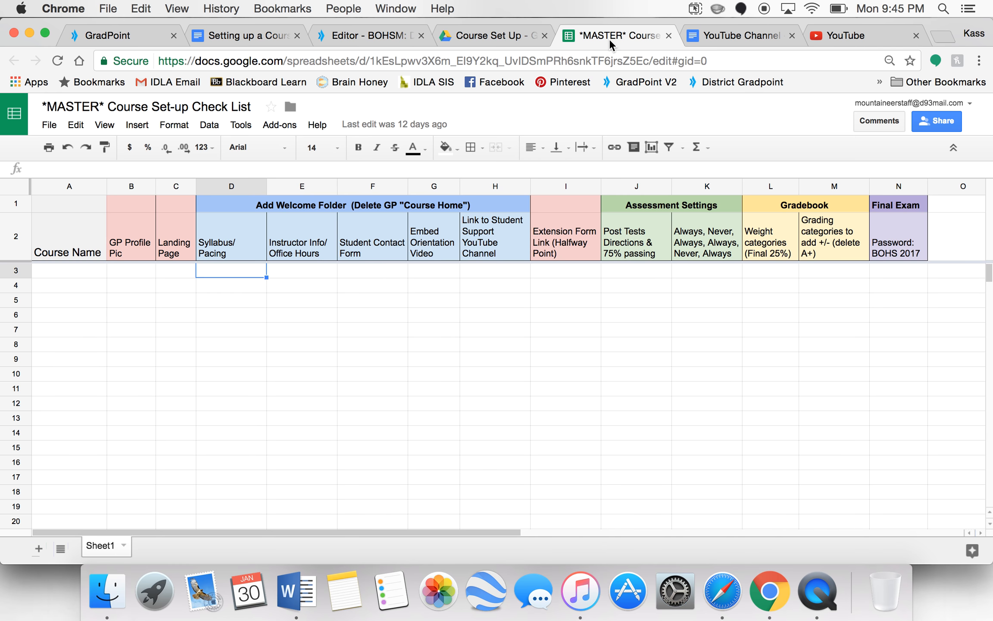
click(303, 284)
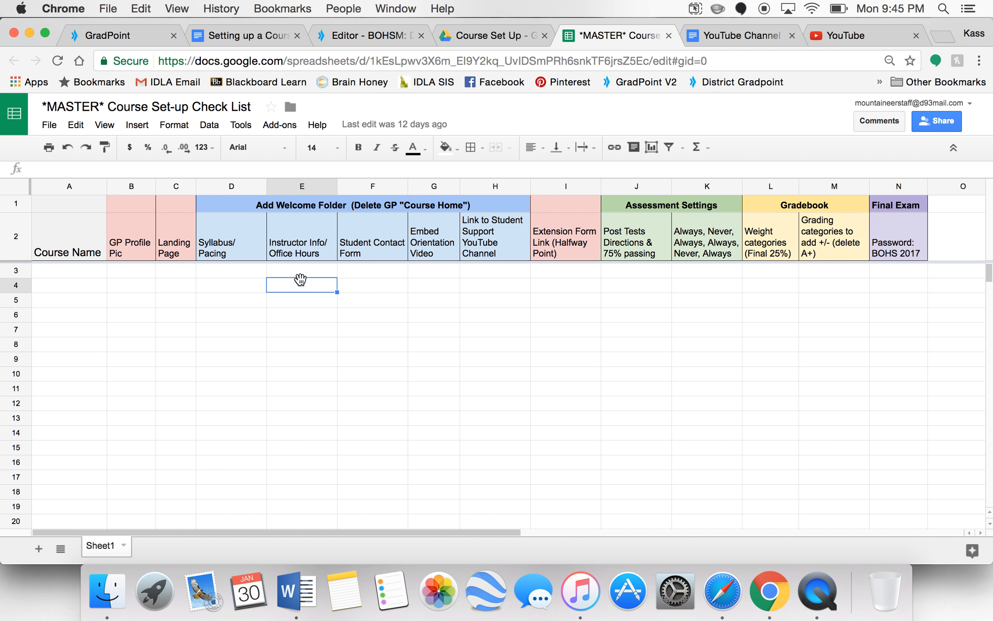
click(358, 268)
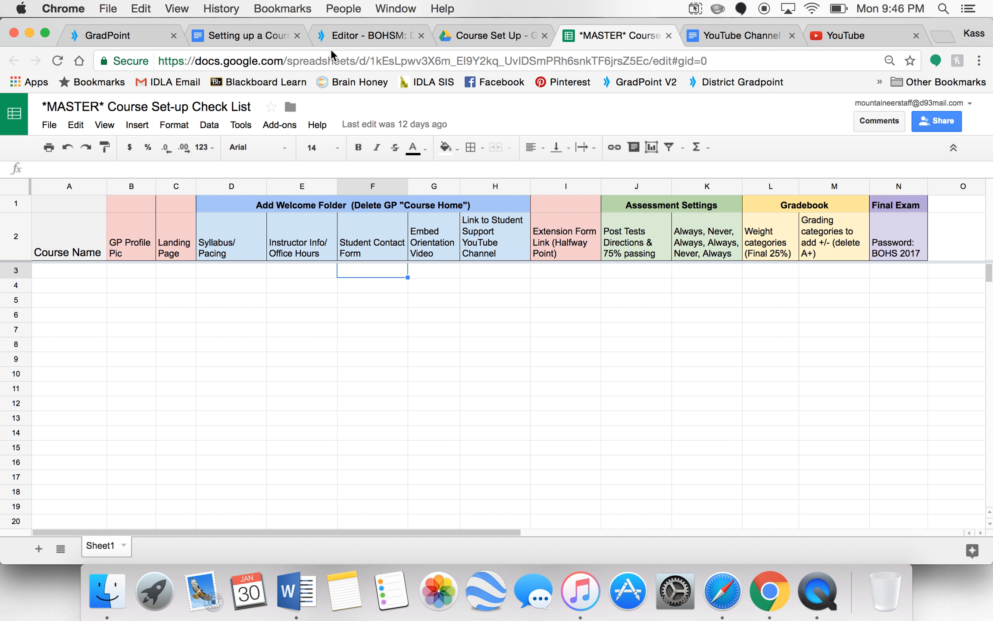
Return to the GradPoint editor and add a rich-text activity titled "Student Contact Form" with content "add" to the Welcome to English 9A folder.
click(339, 33)
click(238, 310)
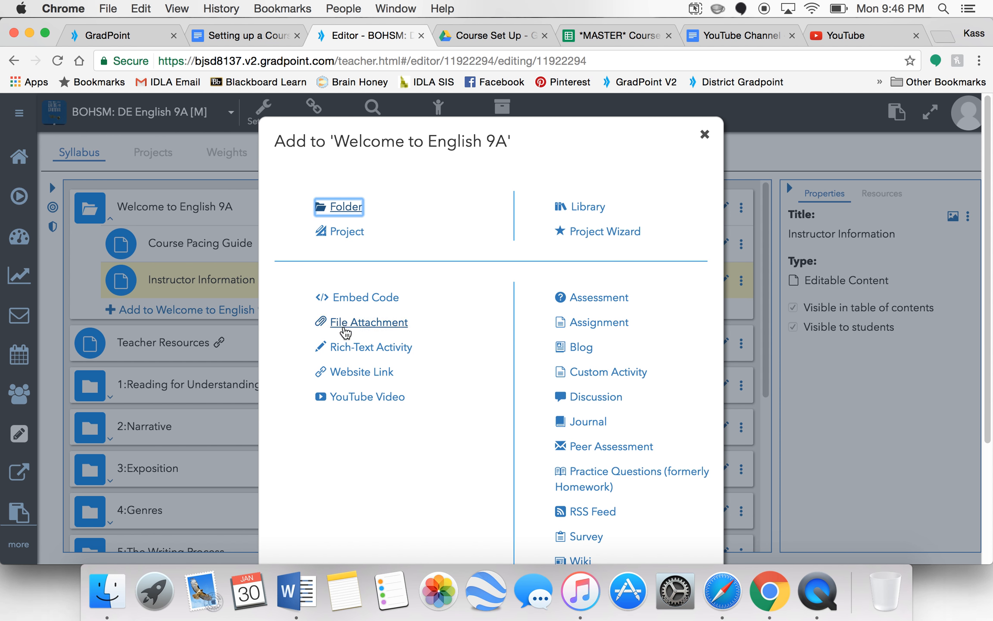
click(348, 347)
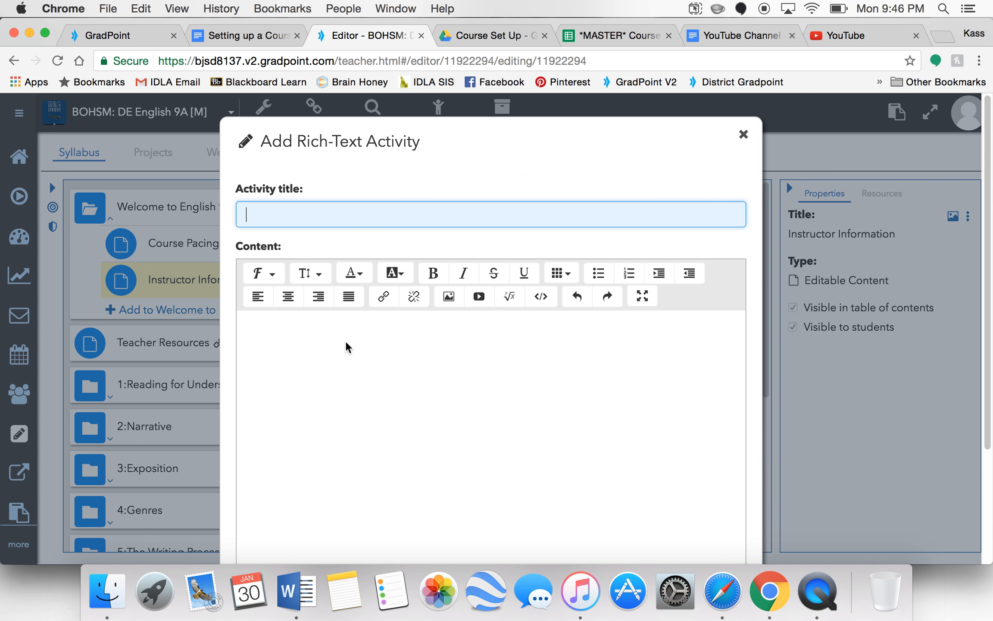
text(Stude)
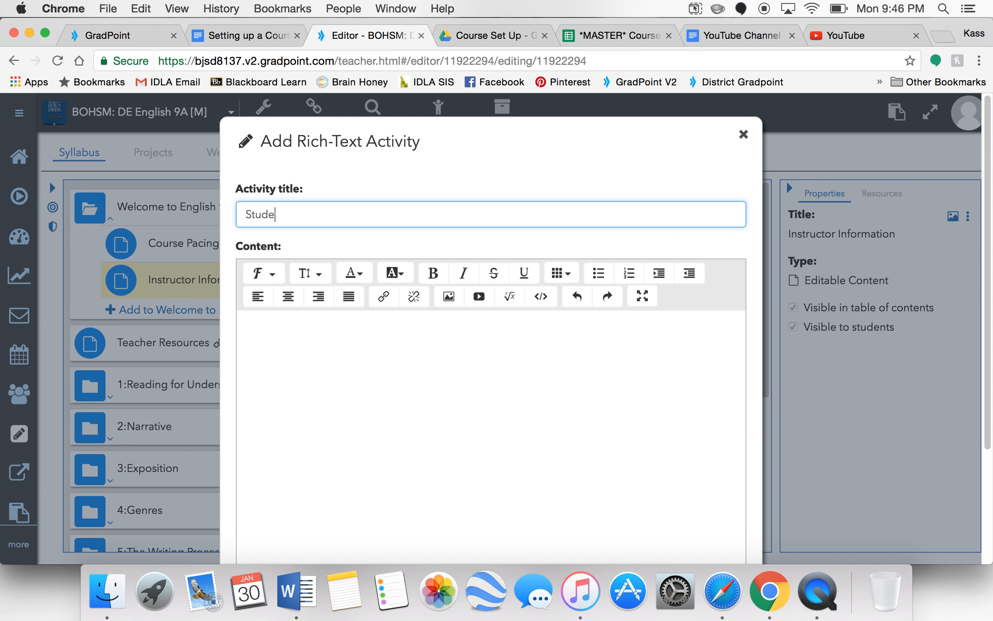
text(nt Contact Form)
click(385, 445)
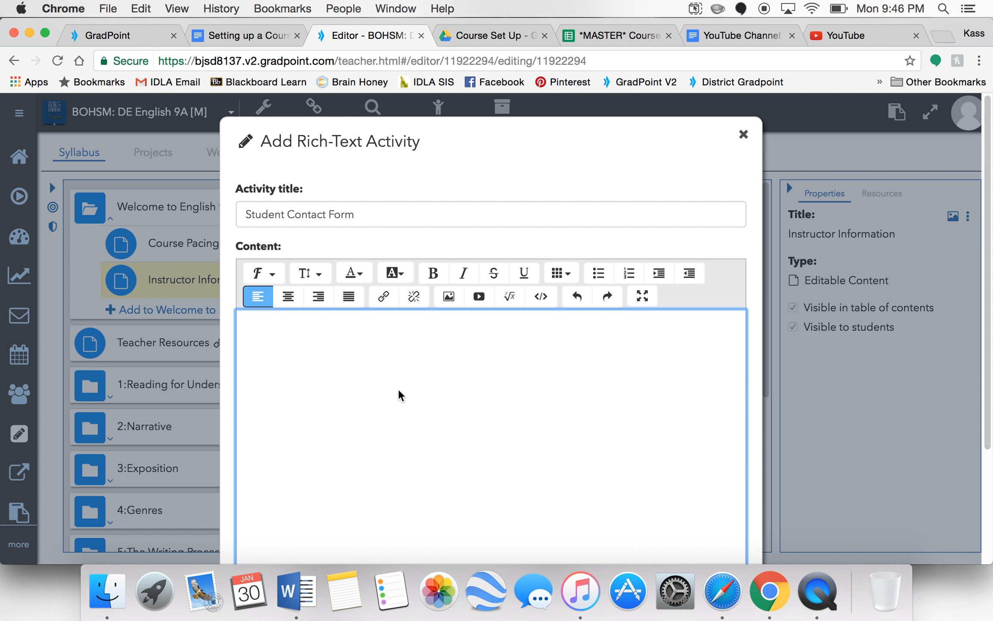
text(add)
scroll(416, 391, down, 5)
click(711, 533)
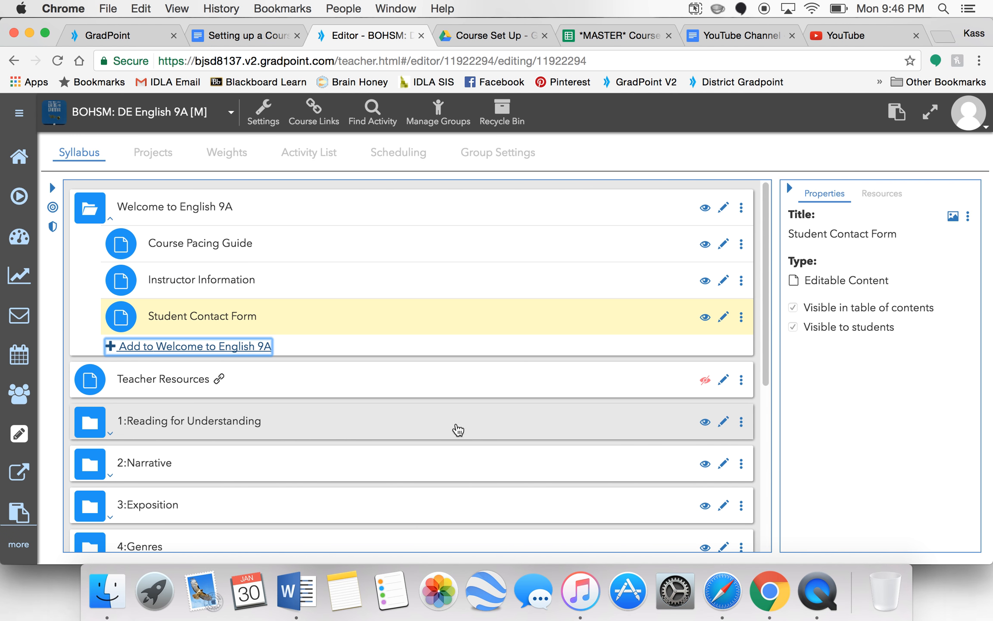
Check the orientation video and Student Support YouTube Channel columns in the Google Sheets check list, and return to the GradPoint syllabus without adding an activity.
click(201, 346)
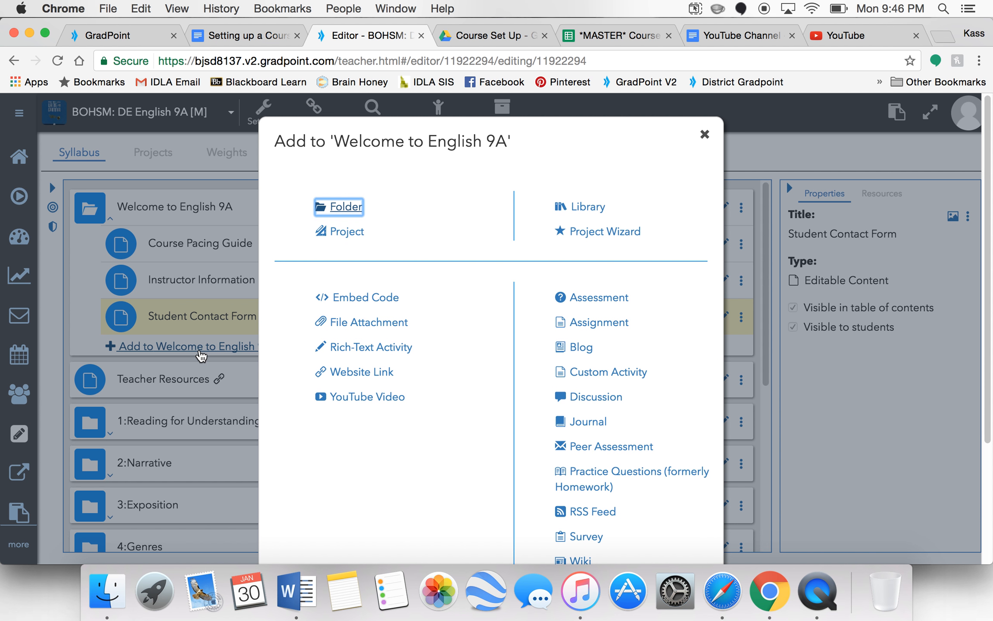
click(597, 36)
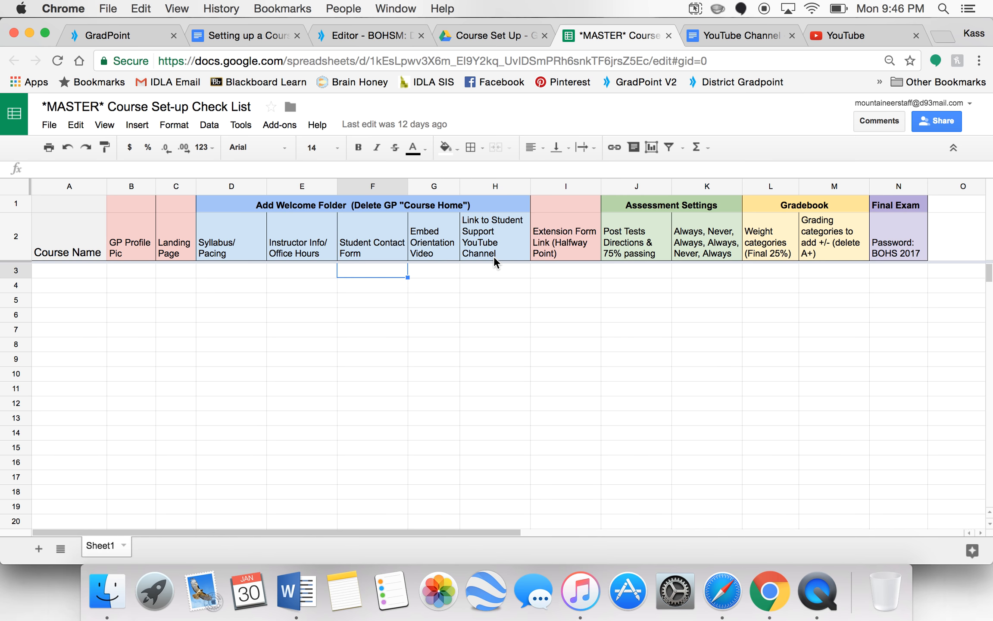
click(356, 36)
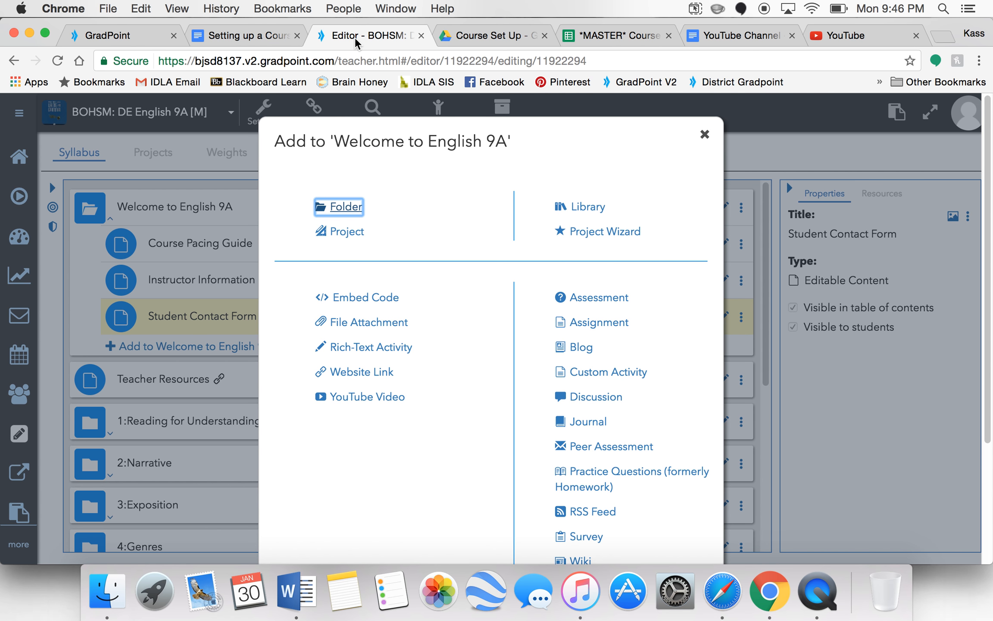
click(705, 135)
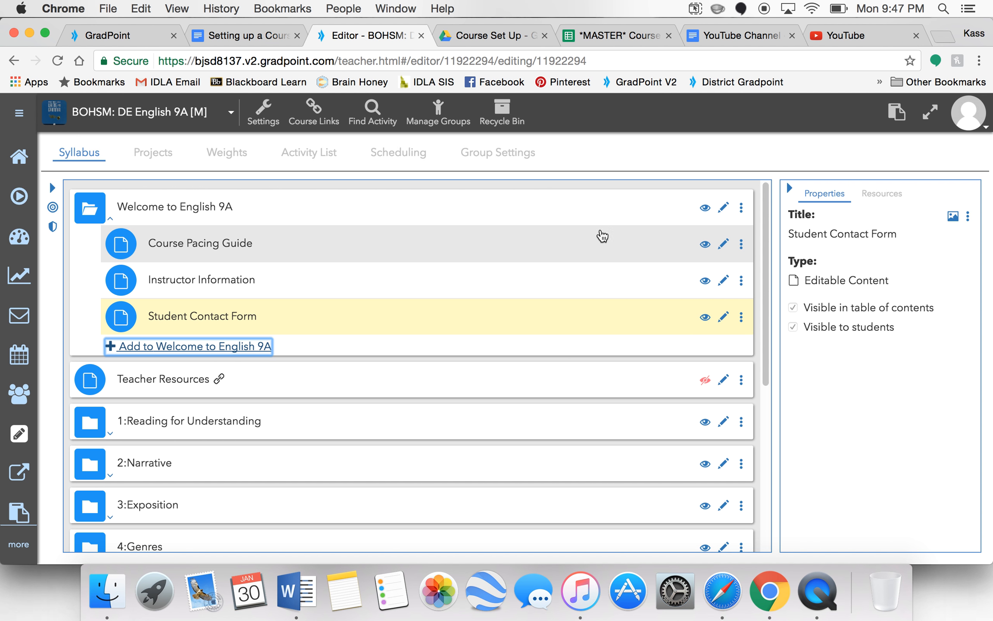
Set Course Pacing Guide to be completed when the student "Marks this activity complete", require completion before continuing, and save.
click(729, 244)
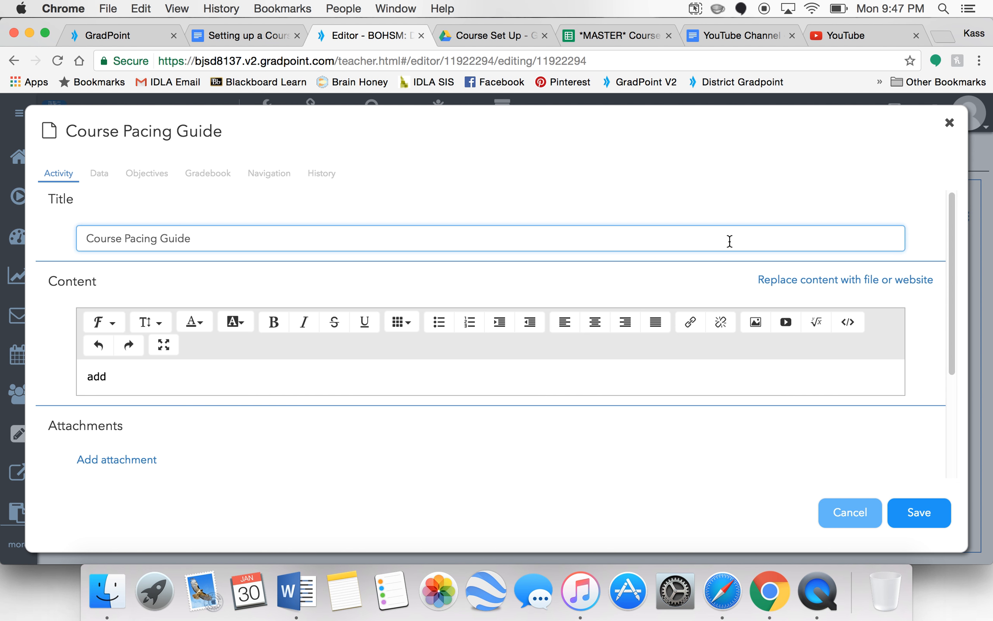
click(254, 175)
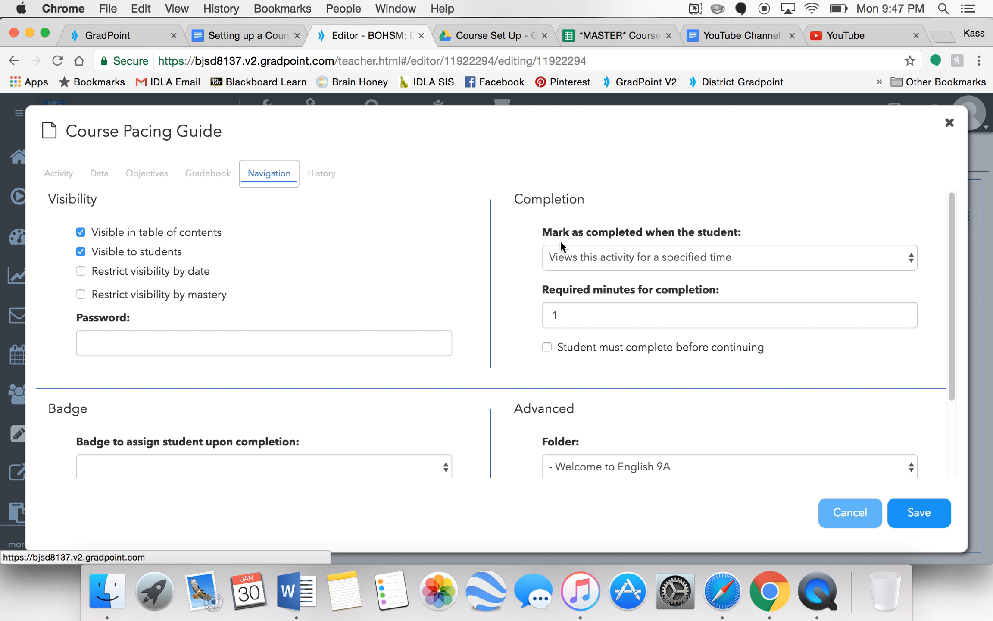
click(569, 251)
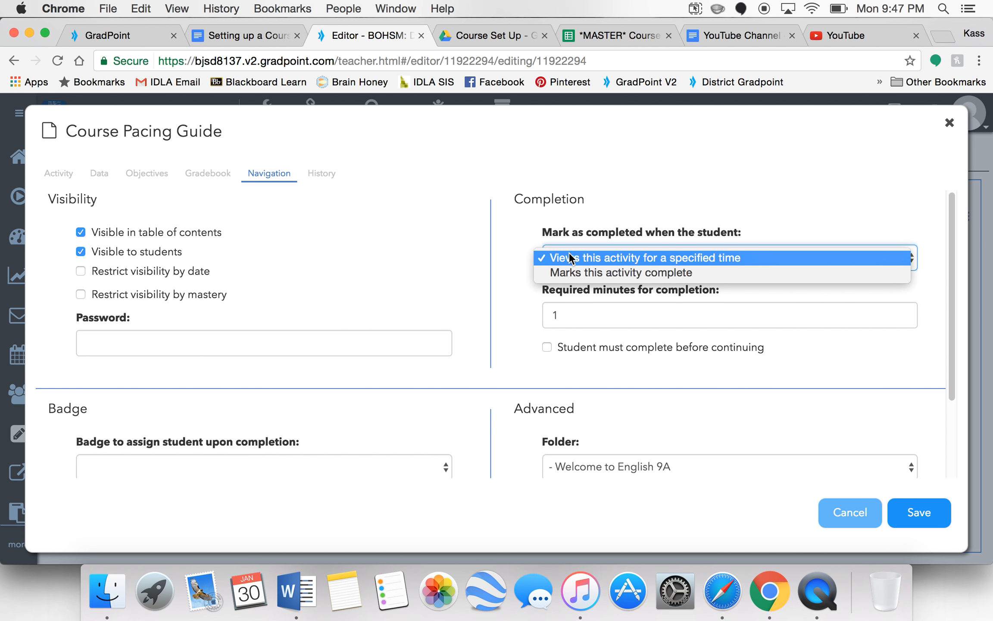
click(570, 273)
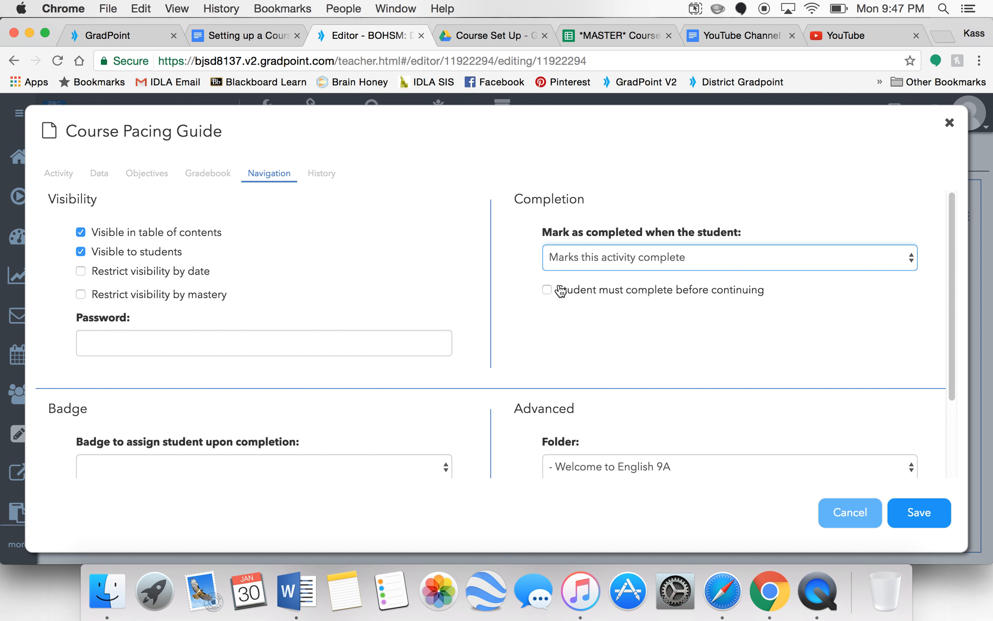
click(545, 289)
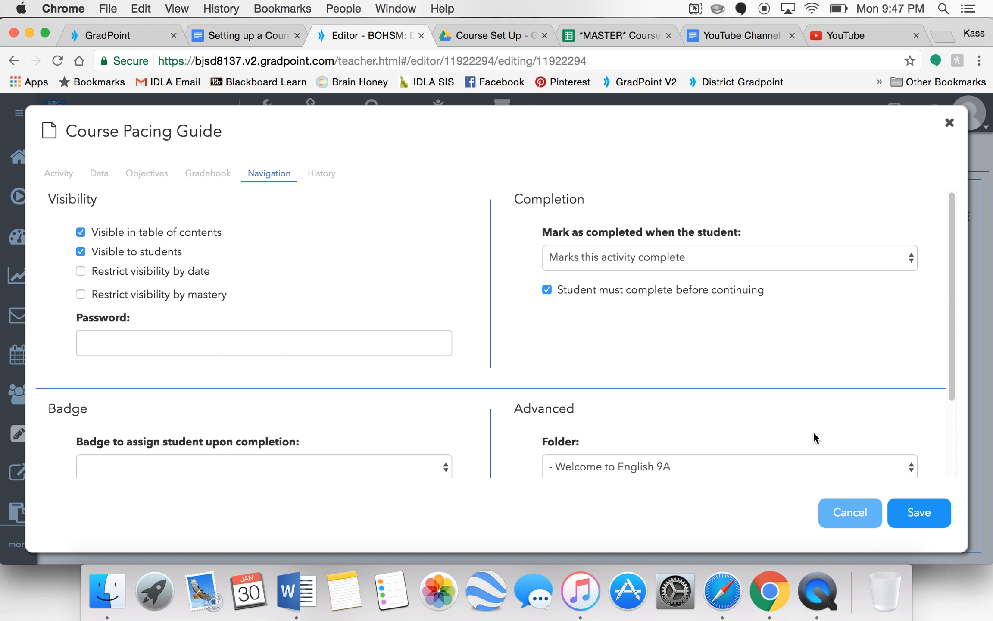
click(933, 509)
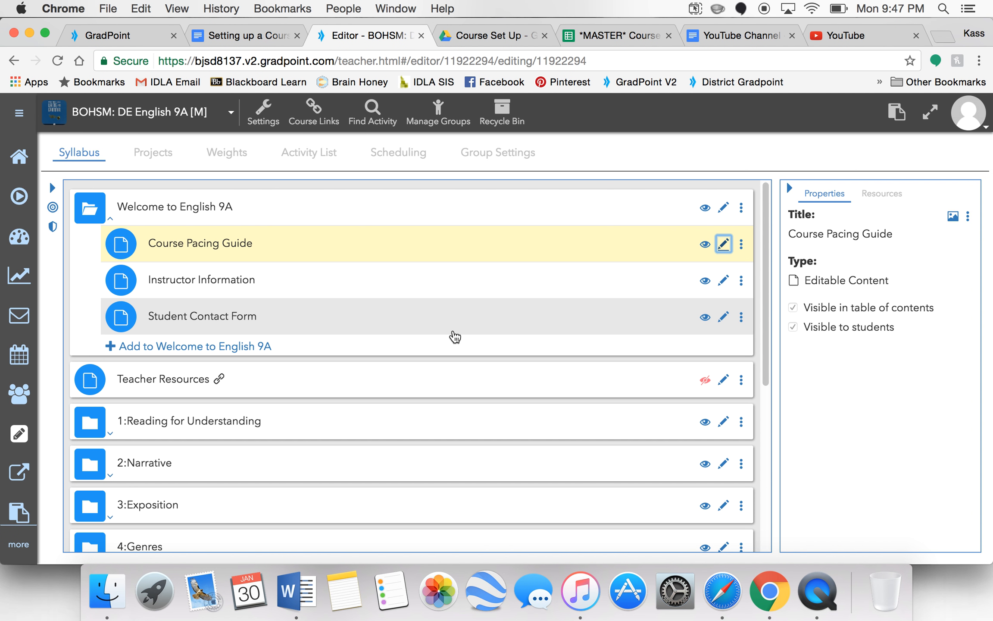
Set Instructor Information to be completed when the student "Marks this activity complete", require completion before continuing, and save.
click(723, 281)
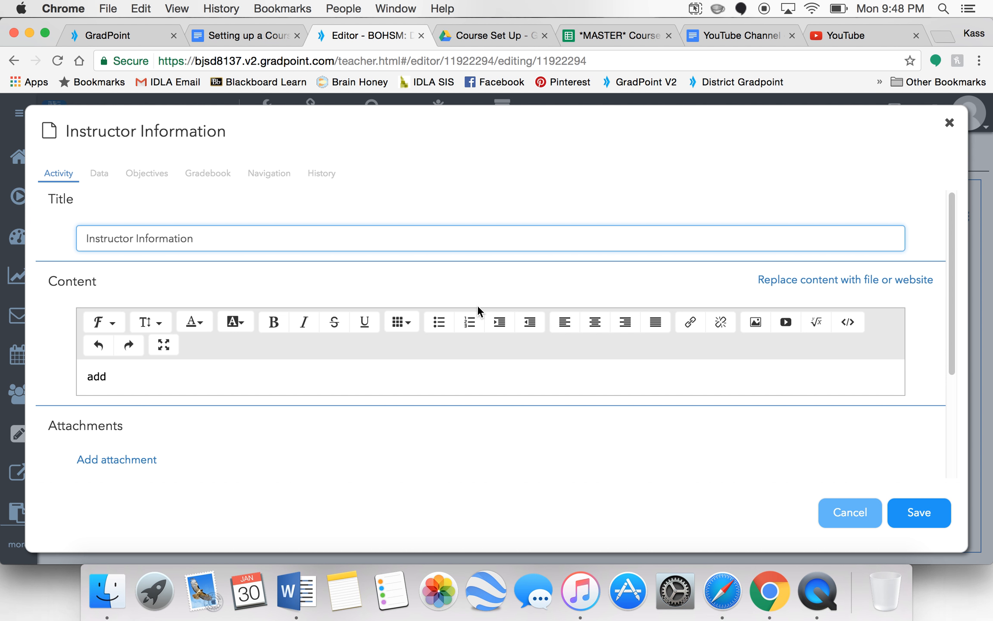
click(260, 175)
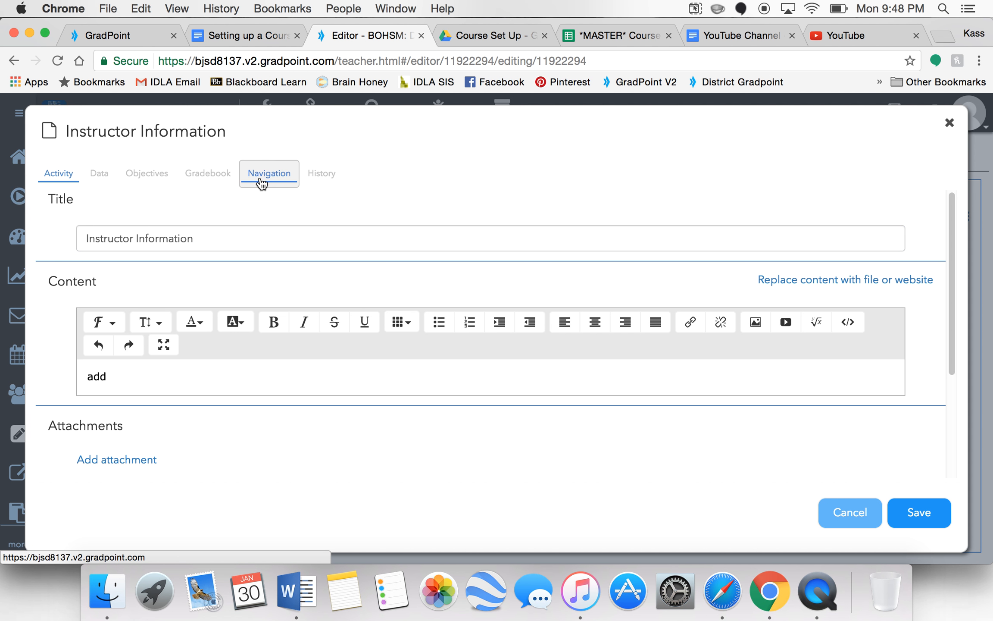
click(655, 259)
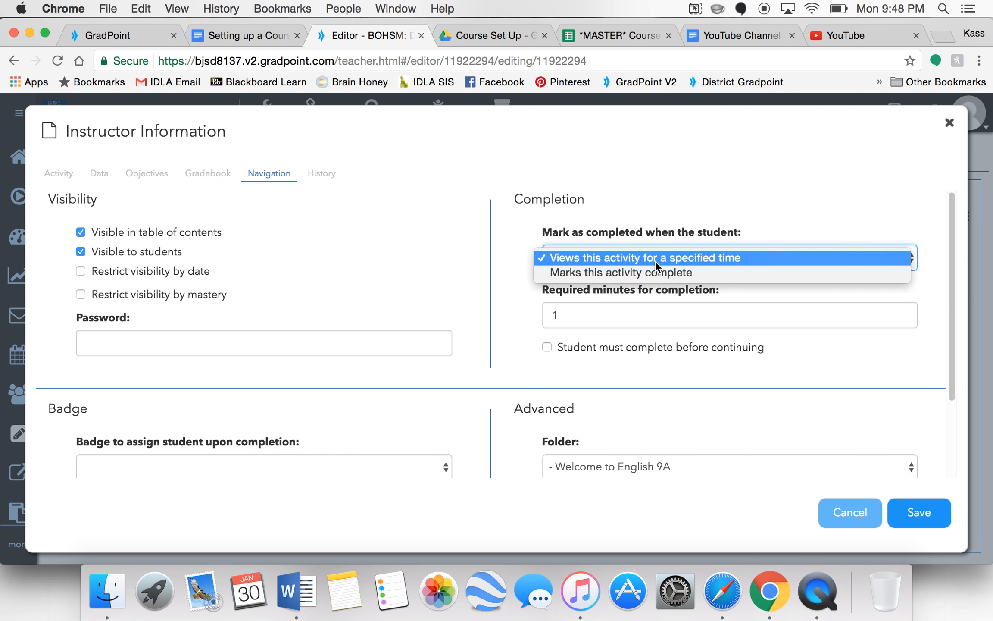
click(658, 272)
click(548, 287)
click(914, 509)
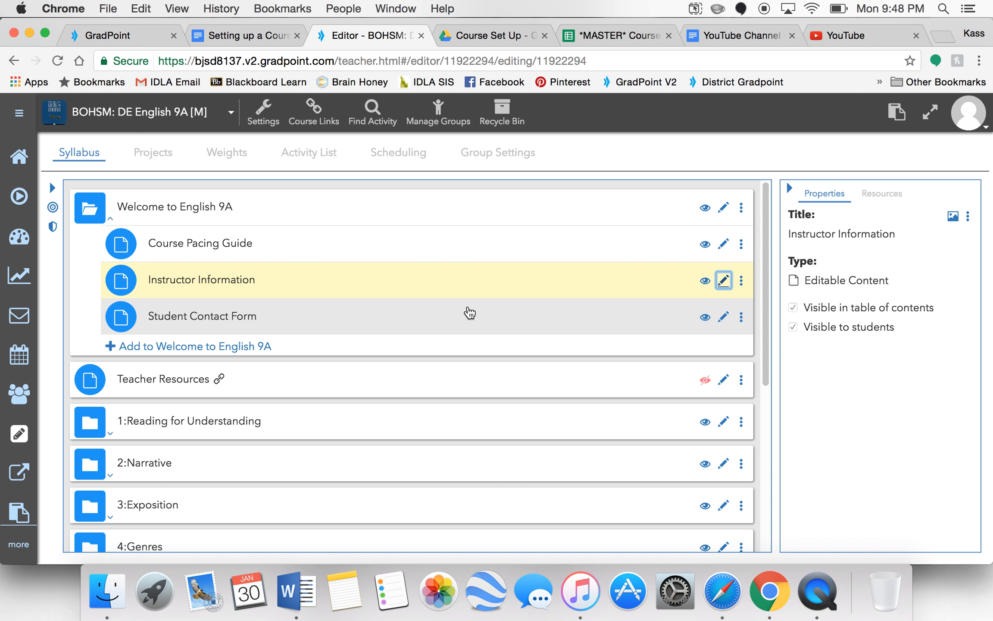
Set Student Contact Form to be completed when the student "Marks this activity complete", require completion before continuing, and save.
click(726, 317)
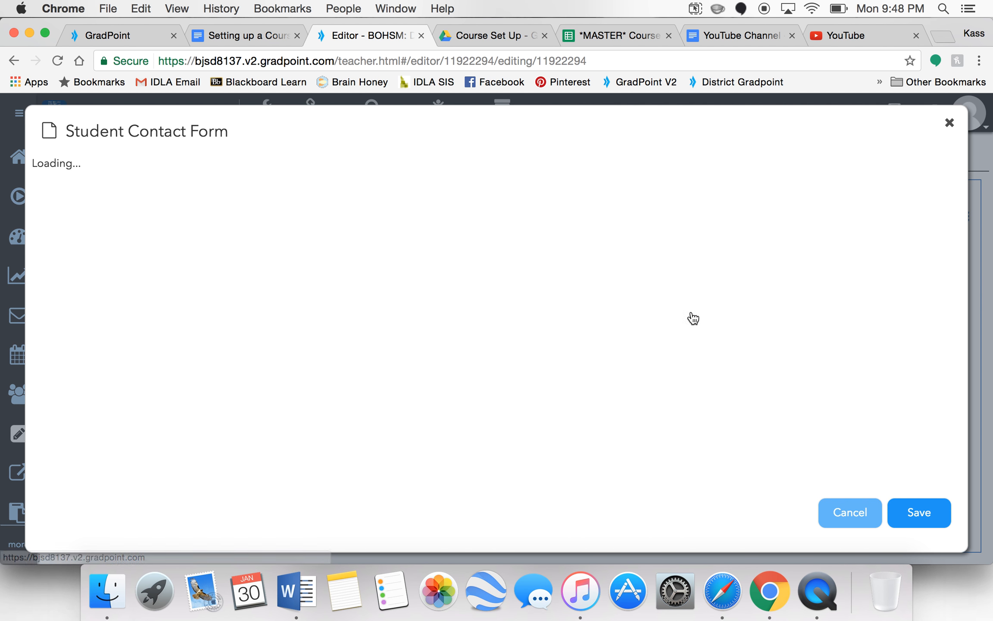
click(266, 177)
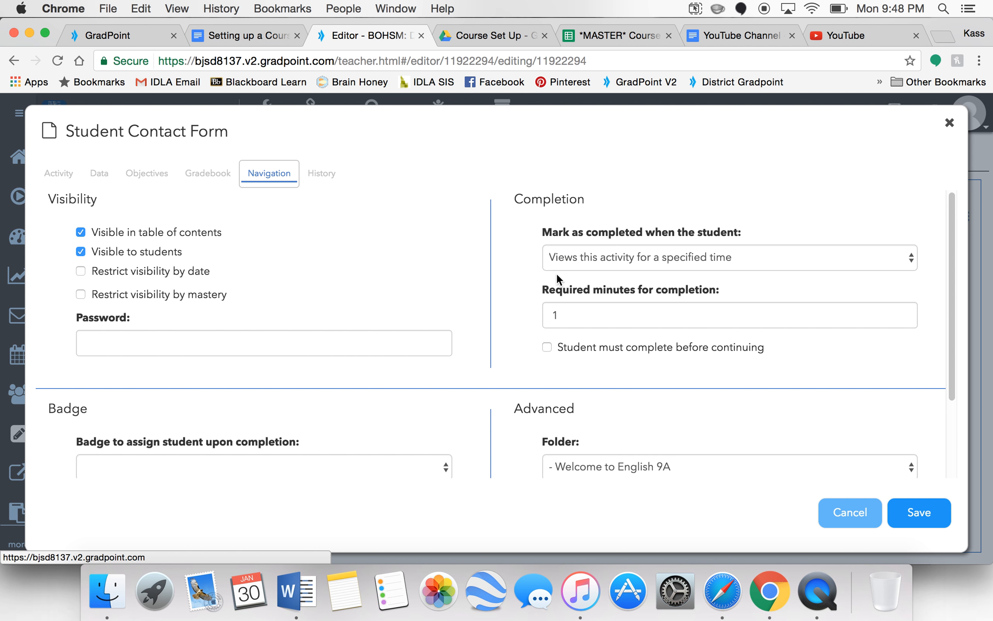
click(597, 261)
click(600, 271)
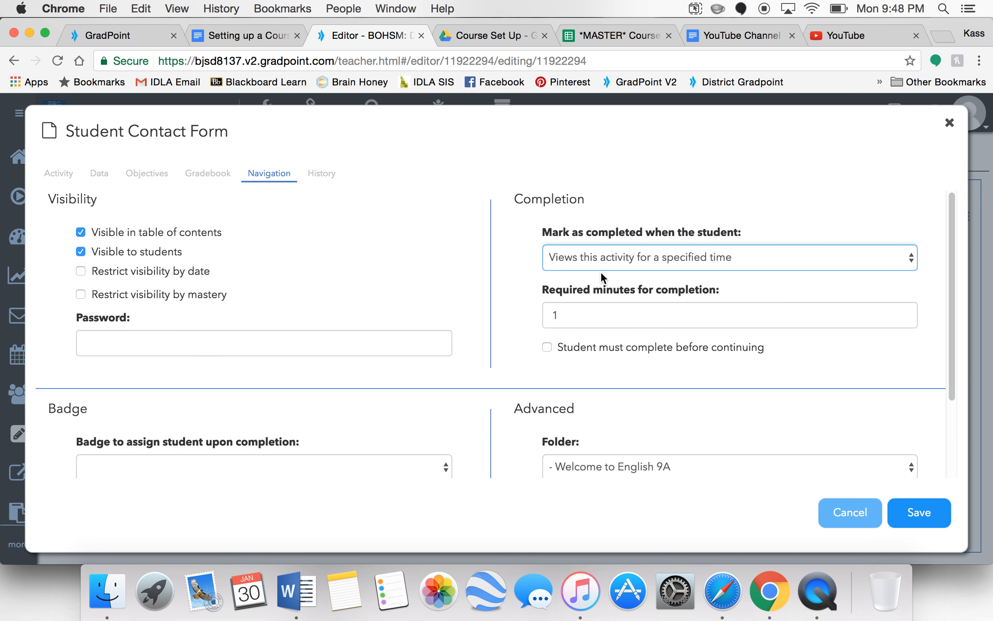
click(548, 291)
click(925, 512)
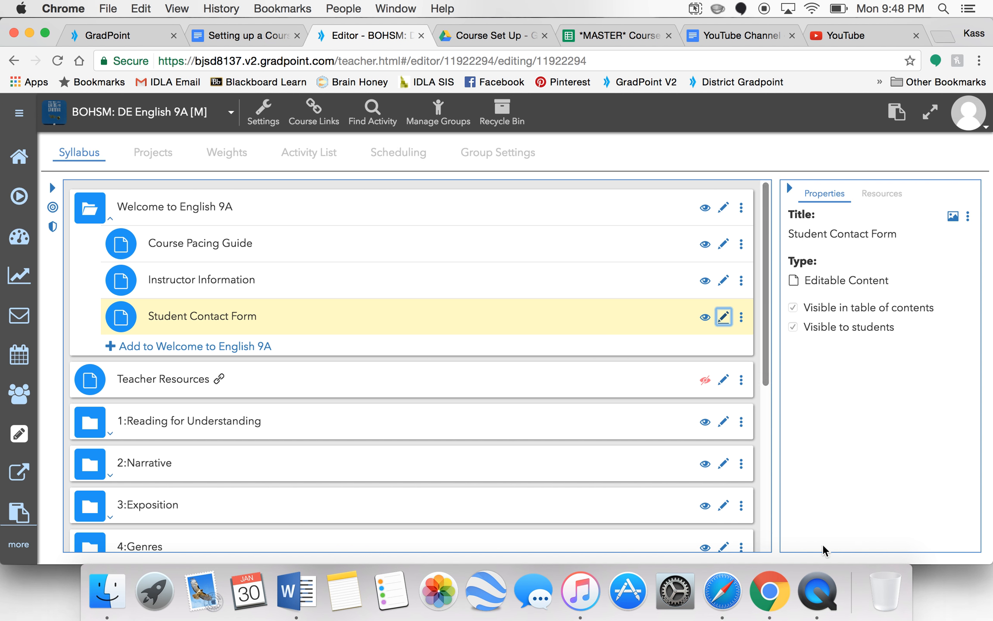
right_click(820, 596)
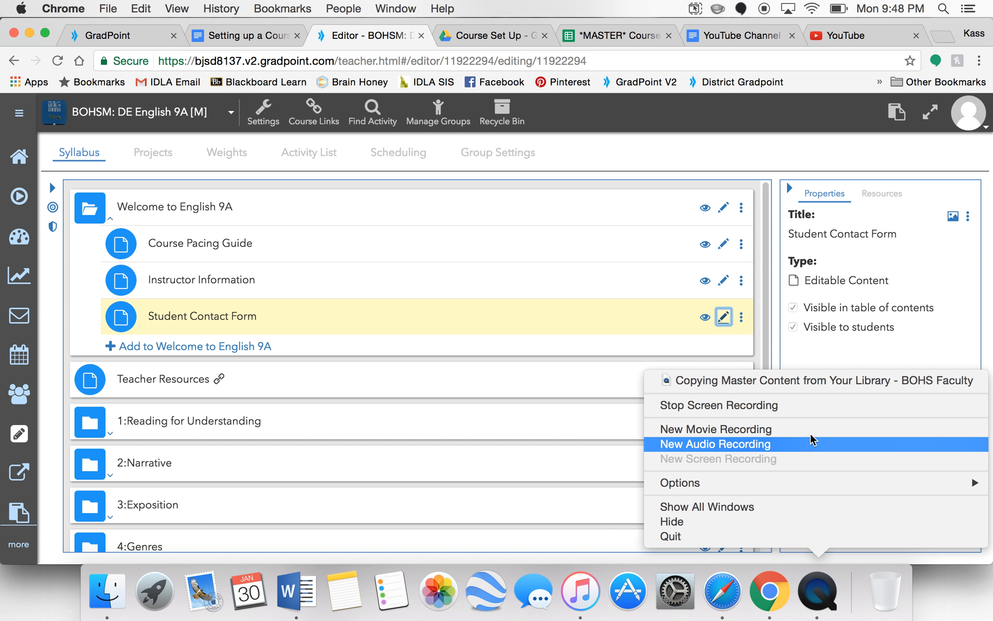